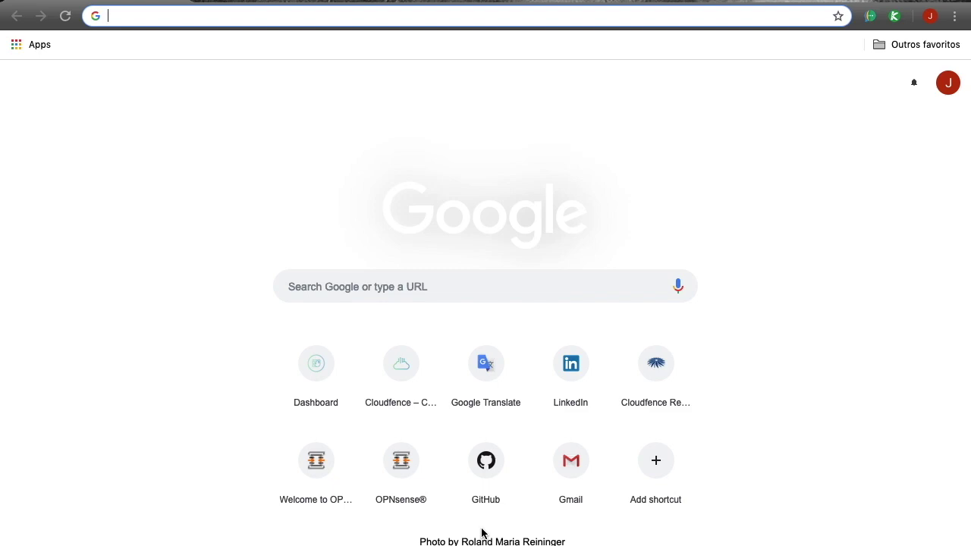
pyautogui.write('www.opnse')
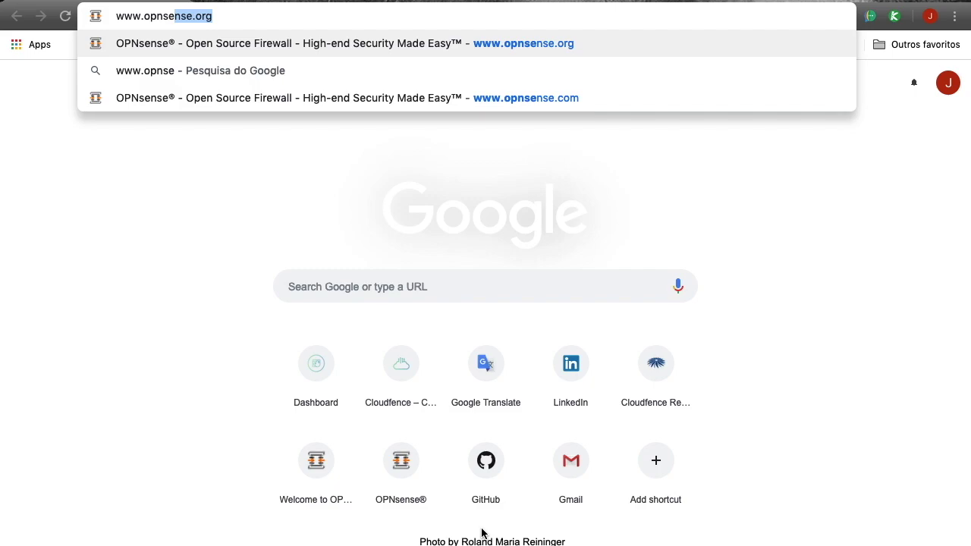
pyautogui.press('Return')
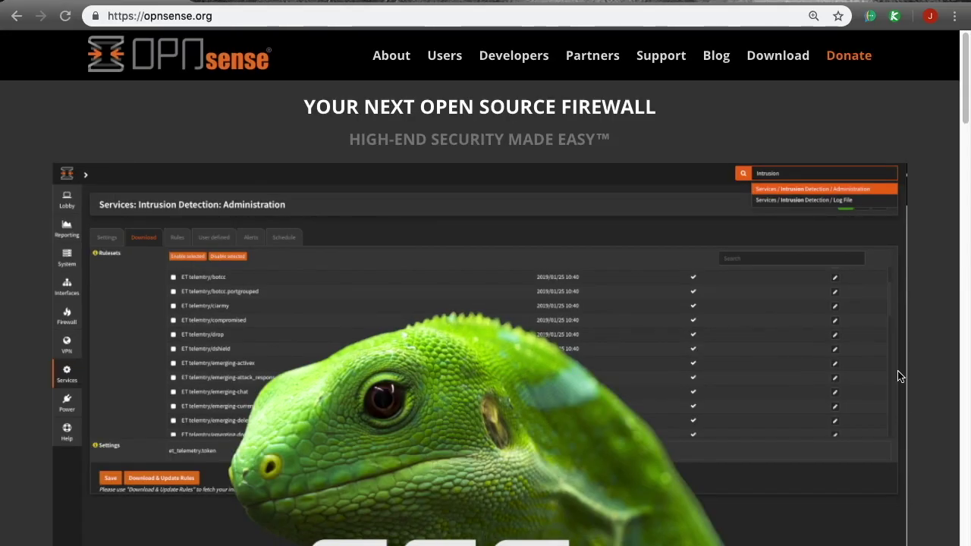
# Step: Open the OPNsense Download page and keep amd64 as the architecture
pyautogui.click(793, 61)
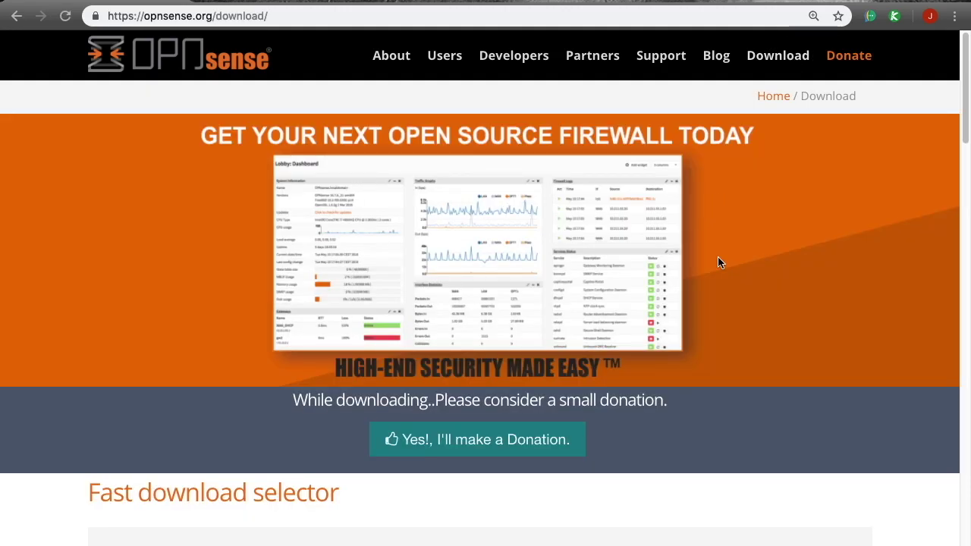
pyautogui.scroll(-5, 720, 258)
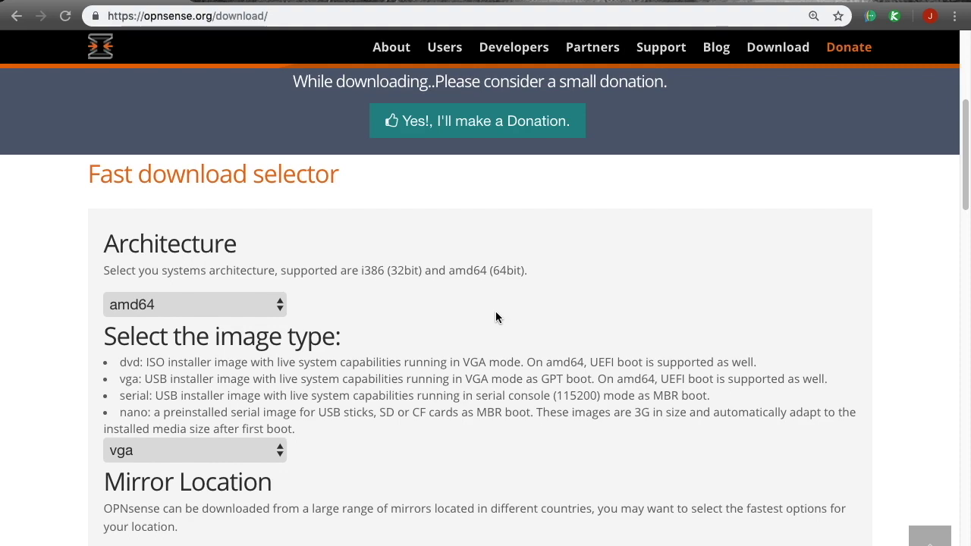
pyautogui.moveTo(449, 271); pyautogui.dragTo(522, 271)
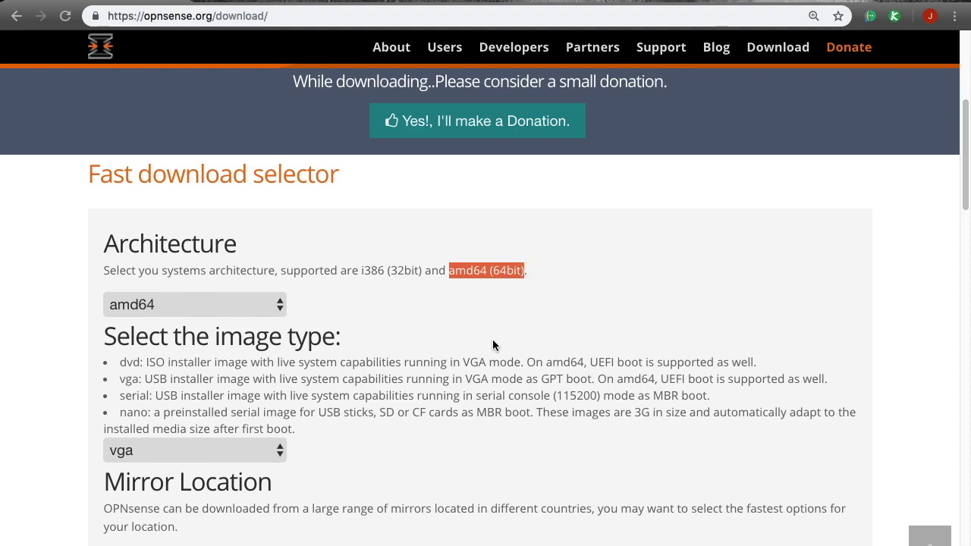
pyautogui.click(237, 305)
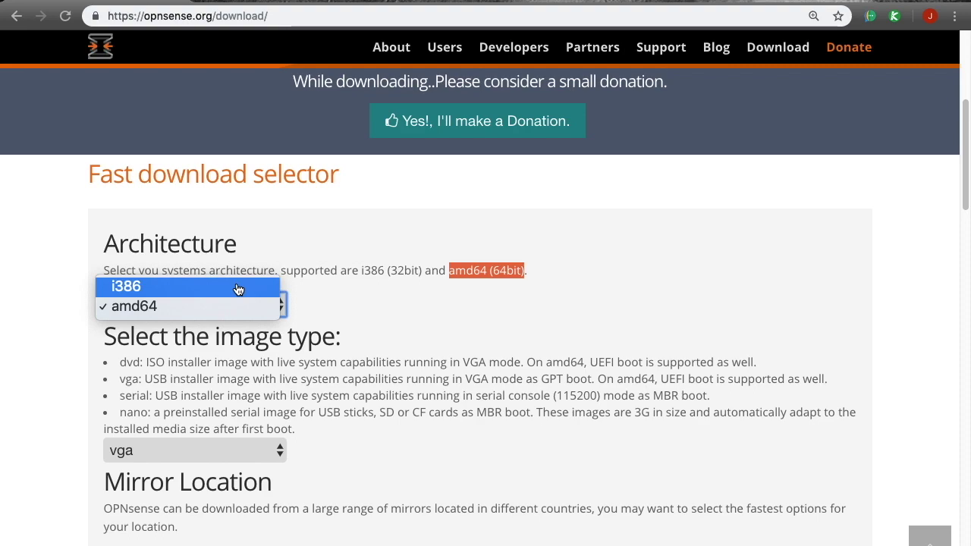
pyautogui.click(365, 293)
pyautogui.moveTo(388, 271); pyautogui.dragTo(415, 271)
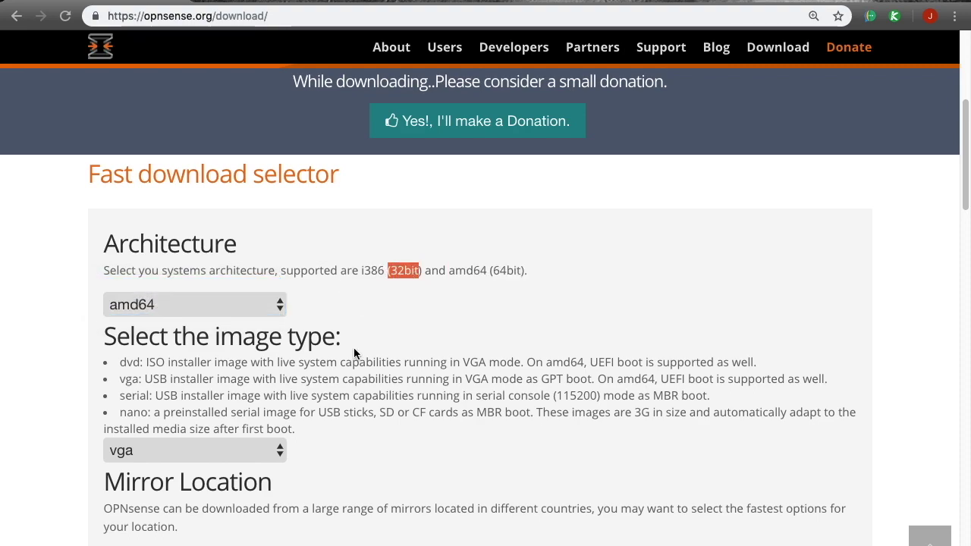
# Step: Set the image type to dvd in the download selector
pyautogui.scroll(-1, 362, 377)
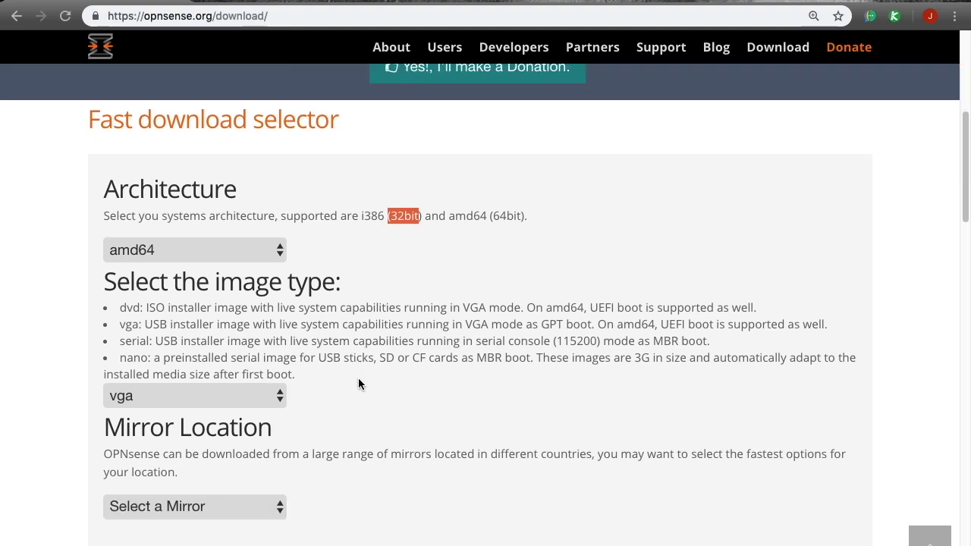
pyautogui.scroll(-2, 362, 378)
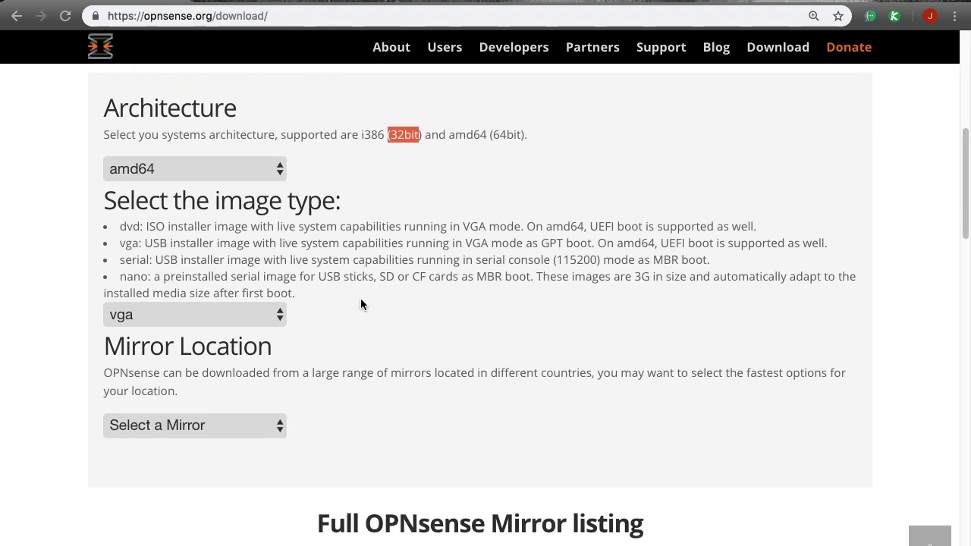
pyautogui.moveTo(139, 226); pyautogui.dragTo(206, 226)
pyautogui.click(228, 317)
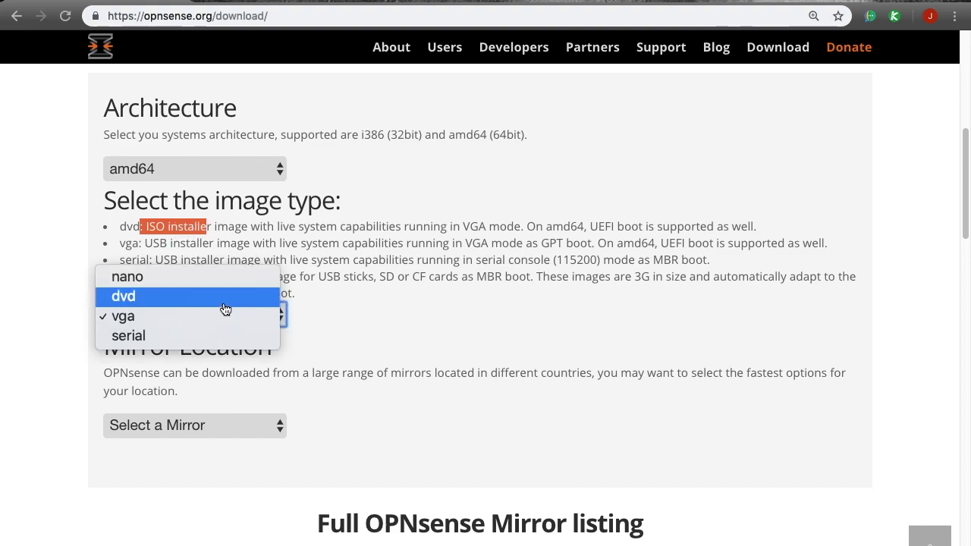
pyautogui.click(225, 308)
pyautogui.scroll(-3, 364, 323)
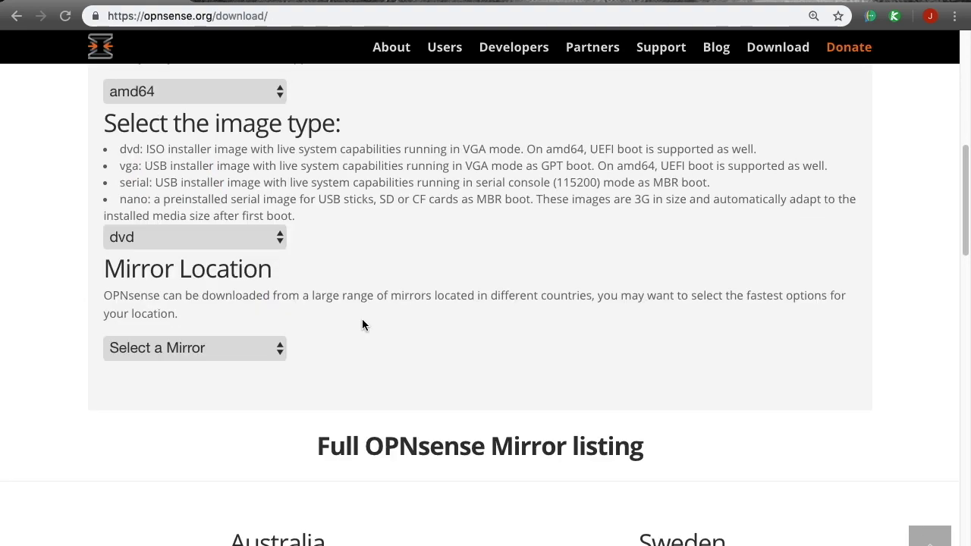
pyautogui.click(231, 350)
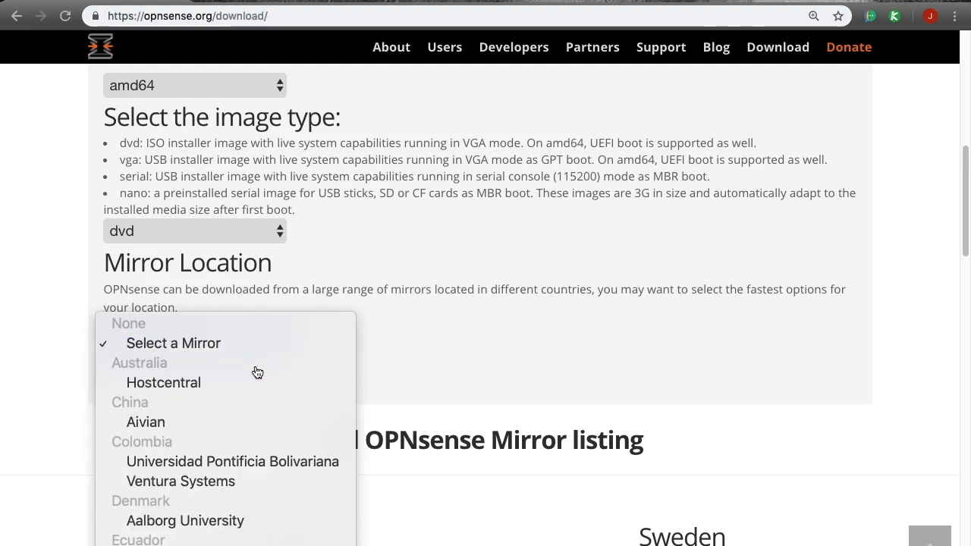
# Step: Choose the Universidad Pontificia Bolivariana download mirror
pyautogui.scroll(-2, 256, 372)
pyautogui.scroll(-2, 258, 379)
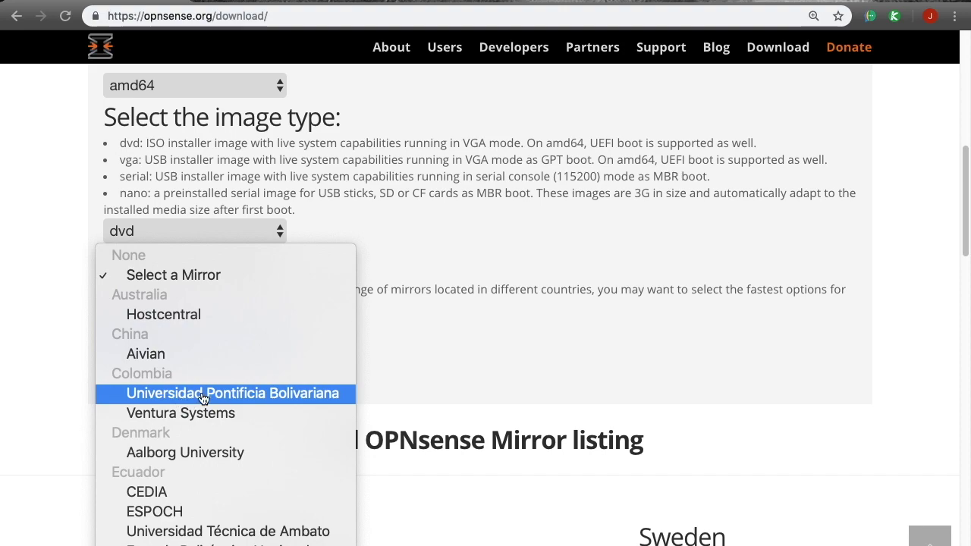
pyautogui.scroll(-1, 193, 396)
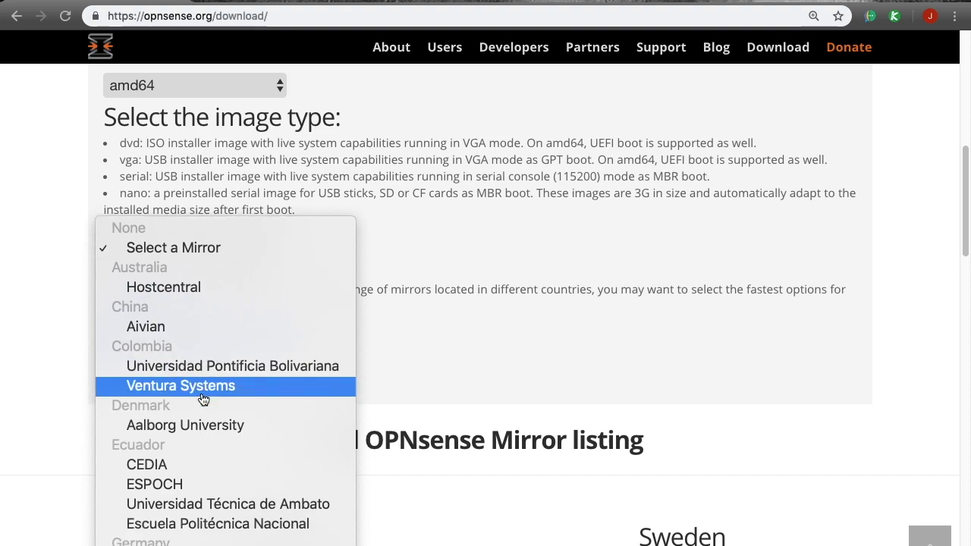
pyautogui.click(239, 367)
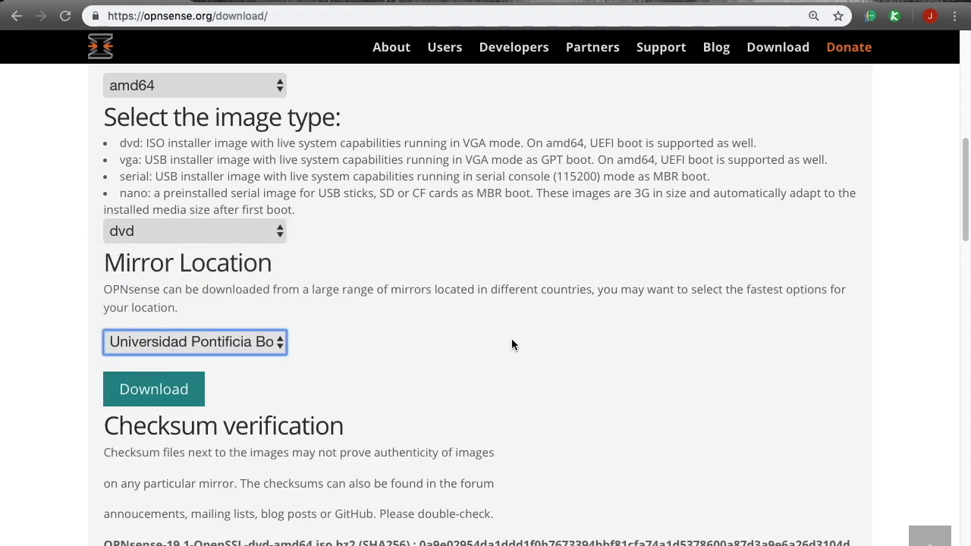
# Step: Check the SHA256 checksum line and download the OPNsense-19.1 dvd amd64 image
pyautogui.scroll(-3, 512, 338)
pyautogui.scroll(3, 508, 342)
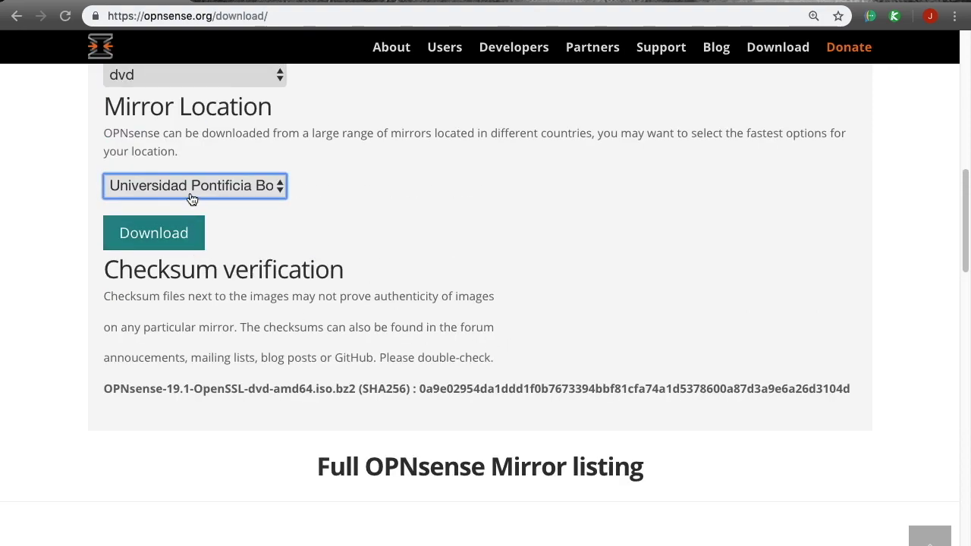
pyautogui.scroll(-1, 355, 293)
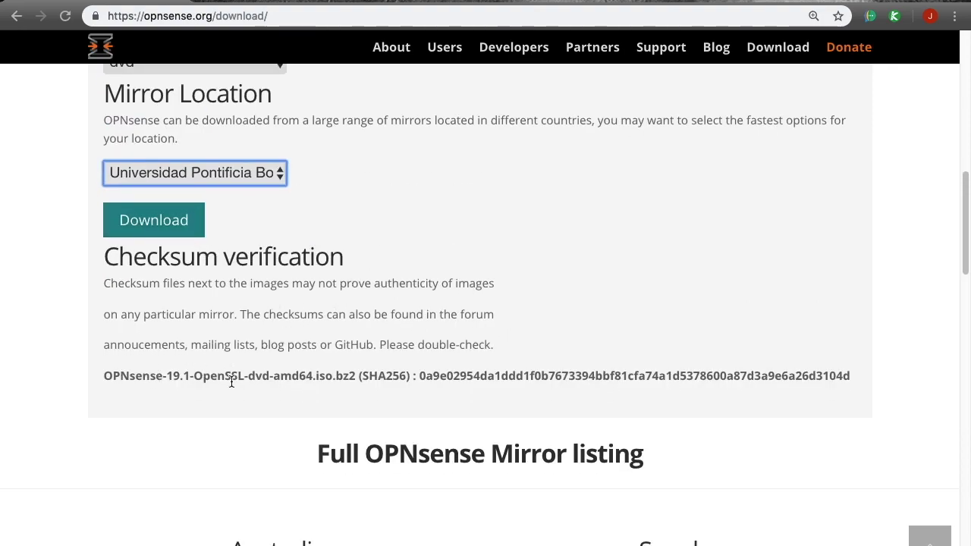
pyautogui.moveTo(417, 376); pyautogui.dragTo(854, 377)
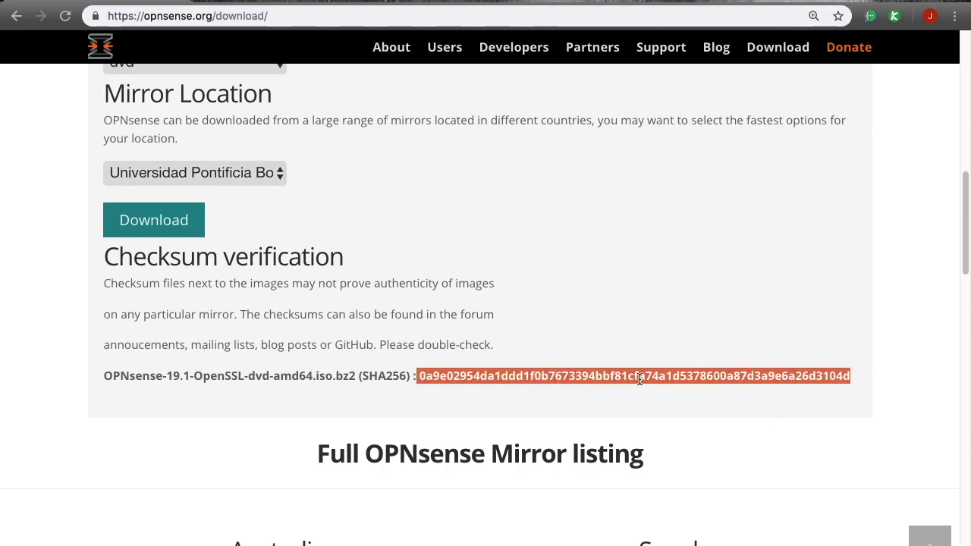
pyautogui.moveTo(107, 376); pyautogui.dragTo(351, 375)
pyautogui.click(158, 226)
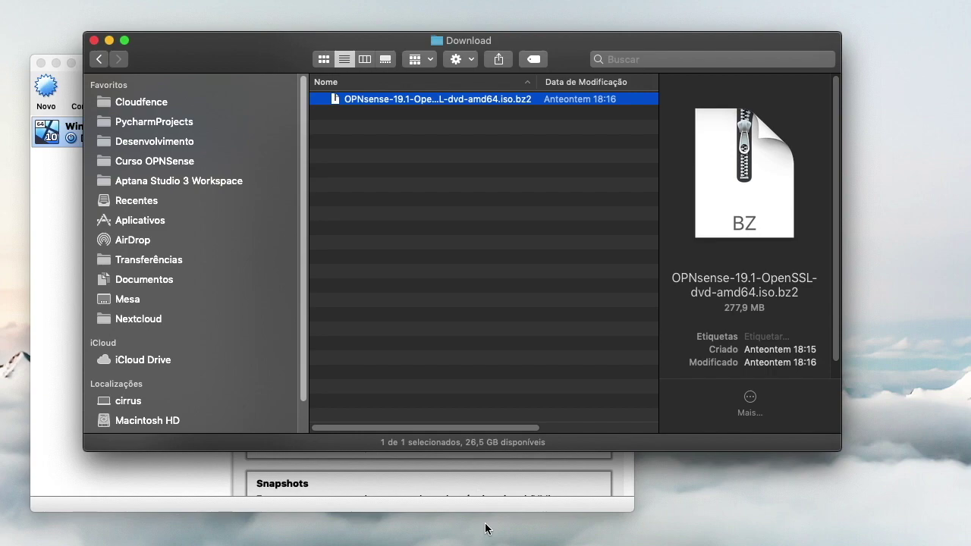
# Step: Expand the .bz2 into OPNsense-19.1-OpenSSL-dvd-amd64.iso, close Finder, and raise VirtualBox Manager
pyautogui.doubleClick(476, 101)
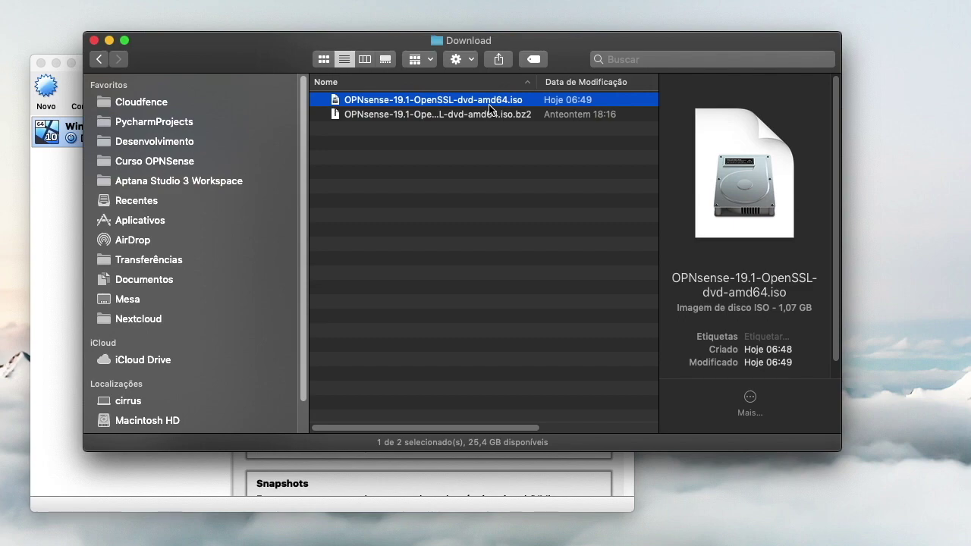
pyautogui.click(94, 40)
pyautogui.moveTo(139, 65); pyautogui.dragTo(187, 15)
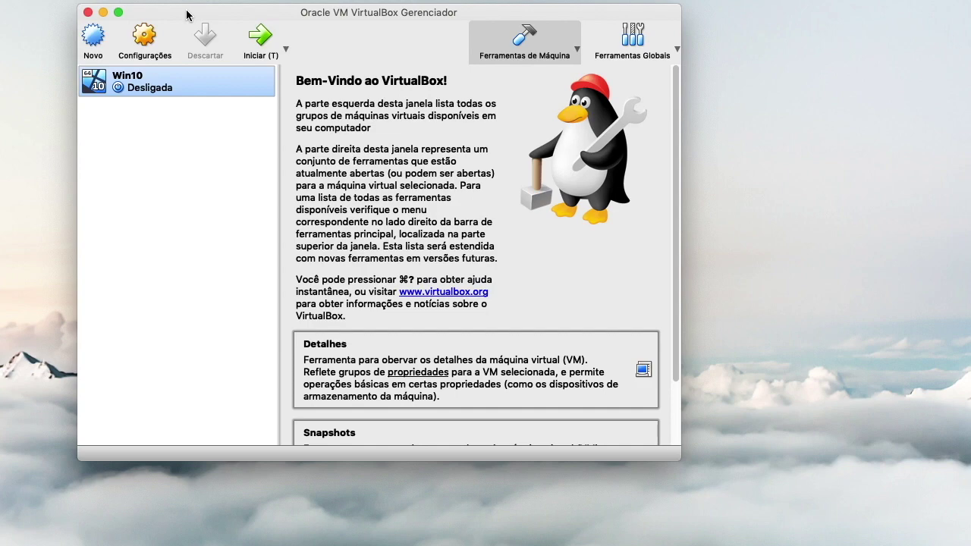
# Step: Create a new VM named OPNsense with type BSD and version FreeBSD (64-bit)
pyautogui.click(94, 36)
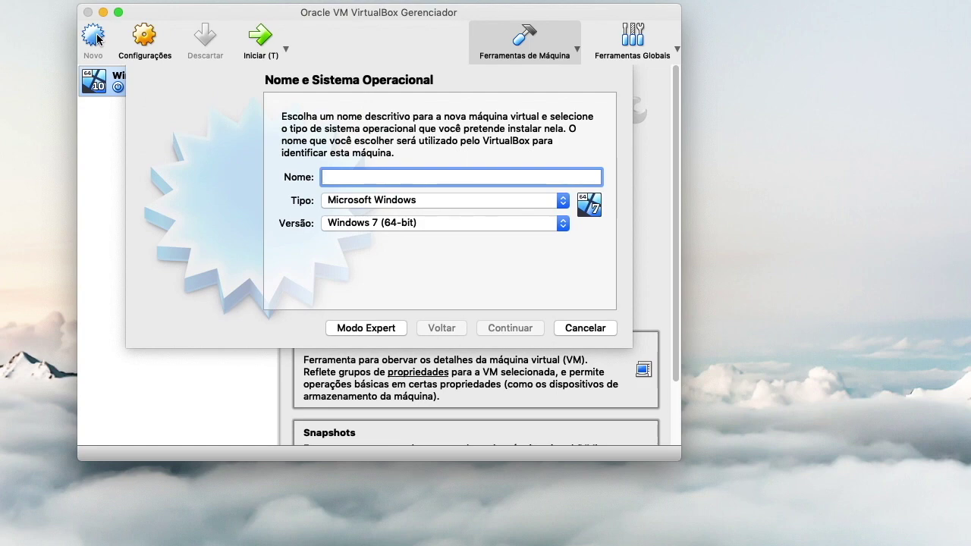
pyautogui.write('OPNsense')
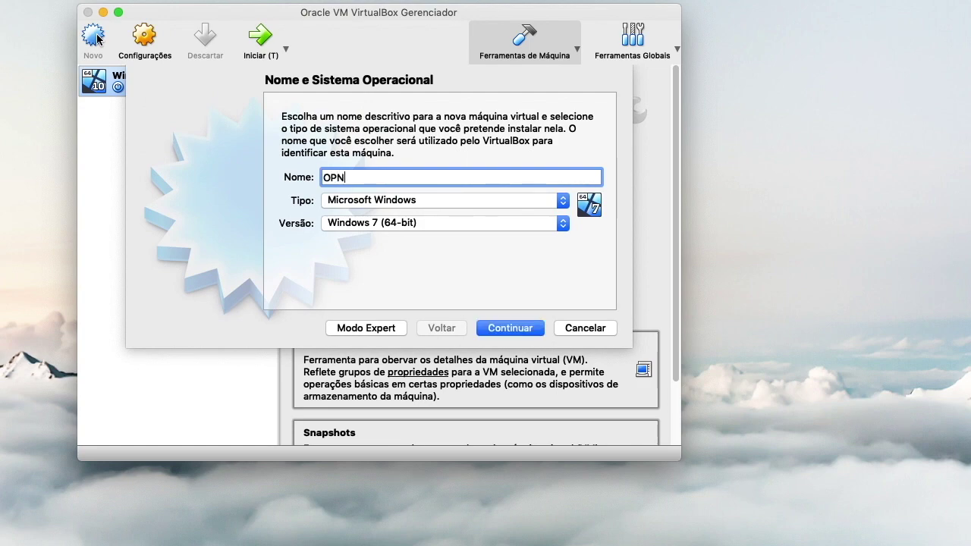
pyautogui.click(427, 203)
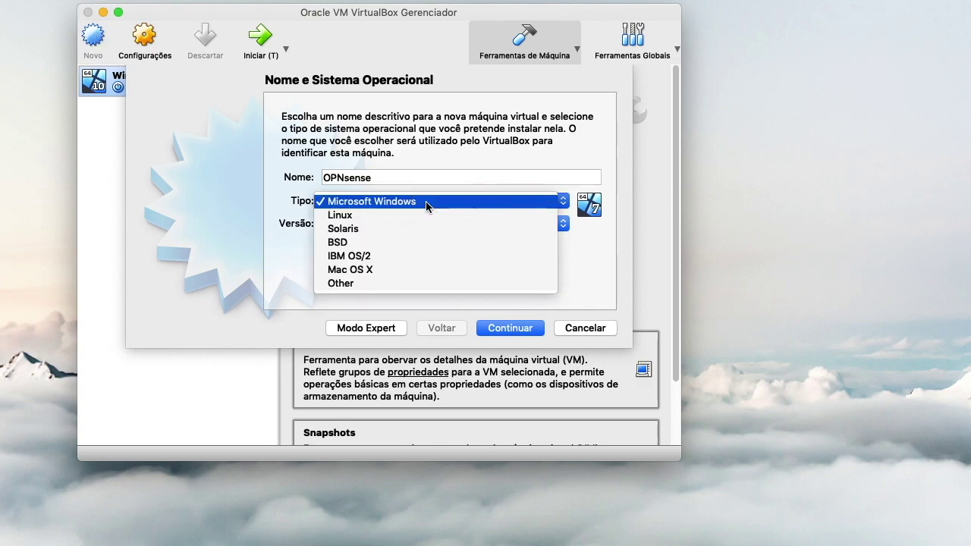
pyautogui.click(435, 242)
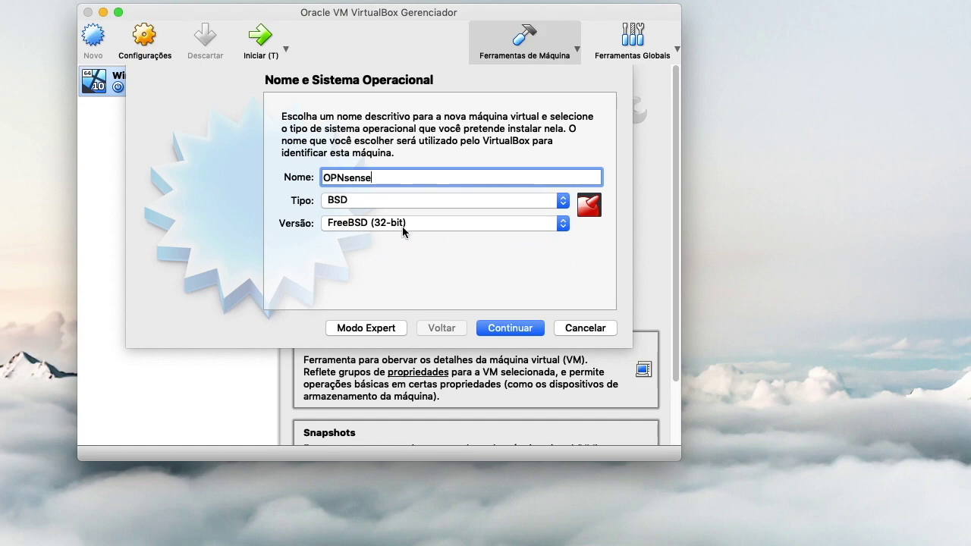
pyautogui.click(402, 227)
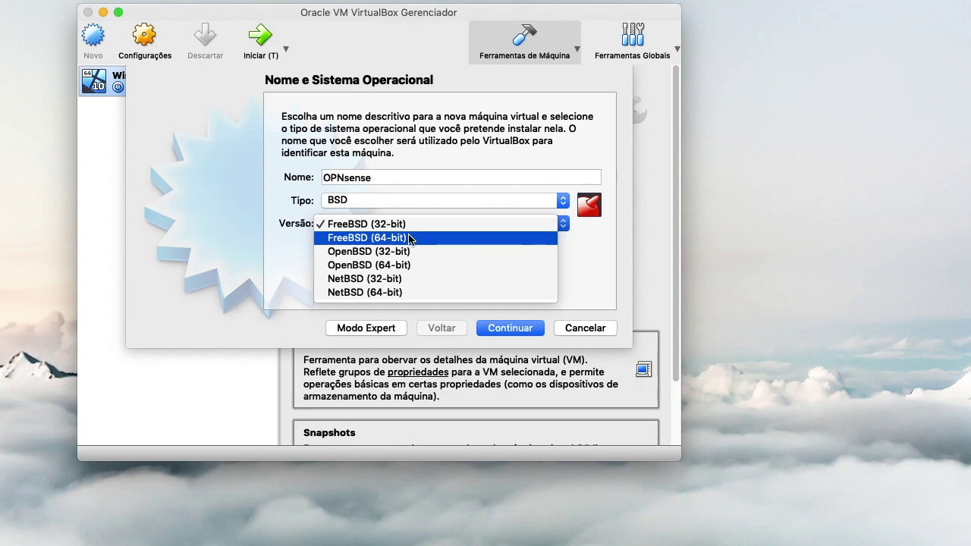
pyautogui.click(412, 240)
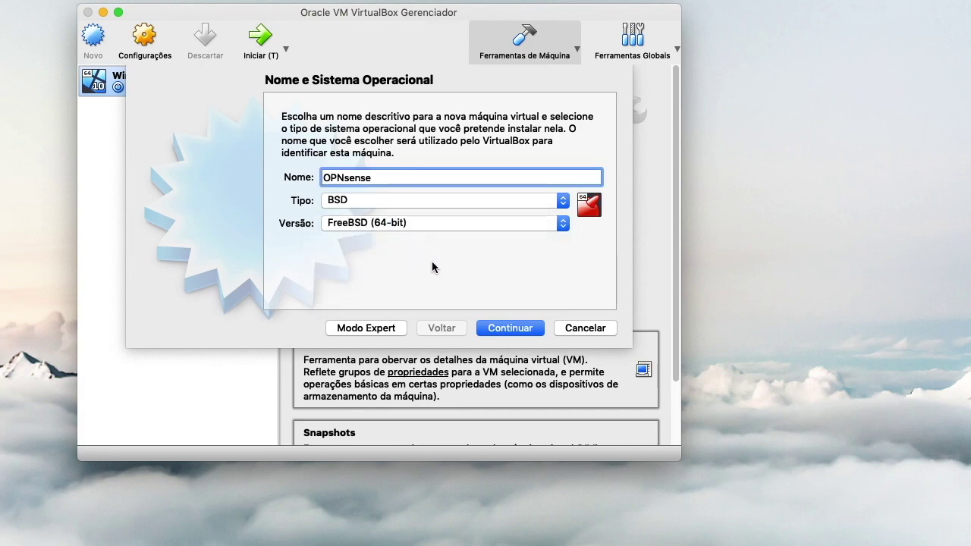
pyautogui.click(435, 265)
pyautogui.click(506, 328)
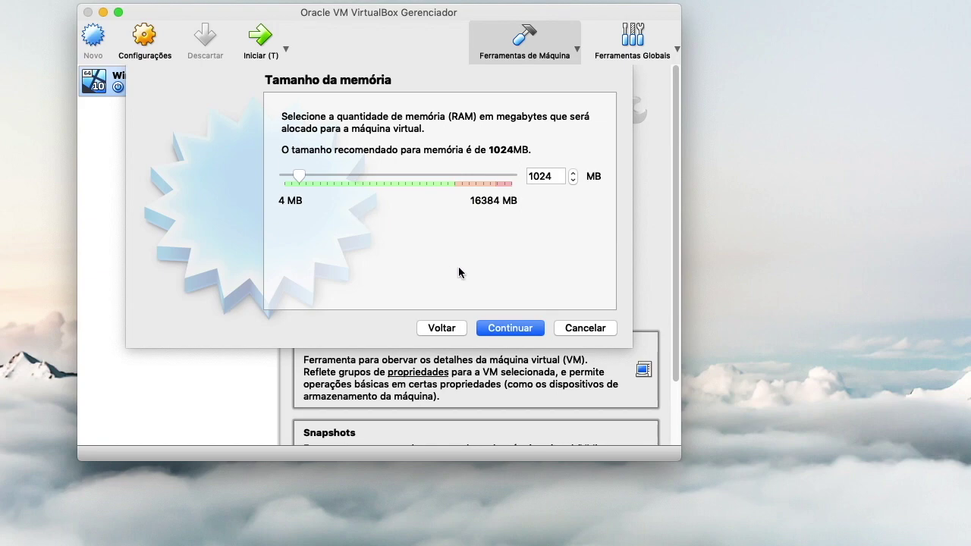
# Step: Keep 1024 MB memory and create a dynamically allocated 16,00 GB VDI disk named OPNsense
pyautogui.click(509, 330)
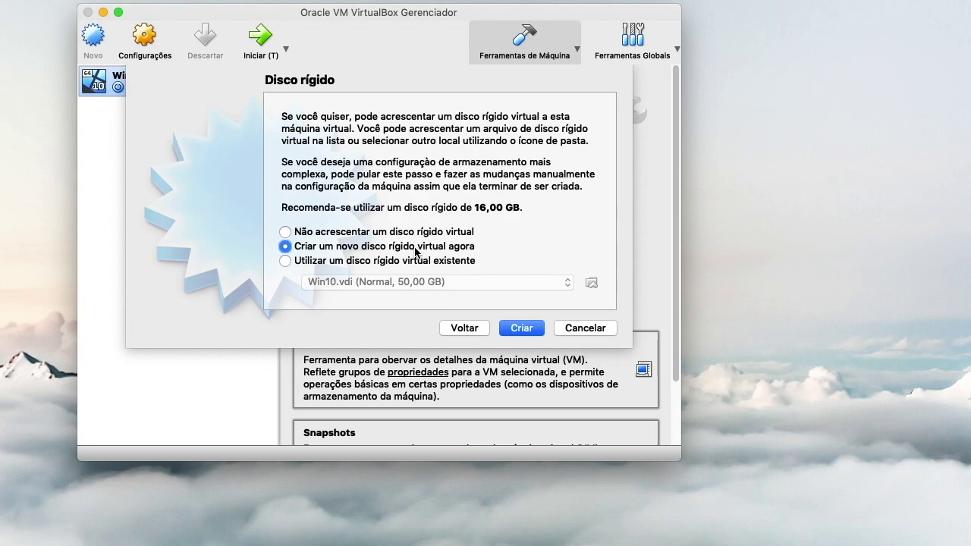
pyautogui.click(523, 330)
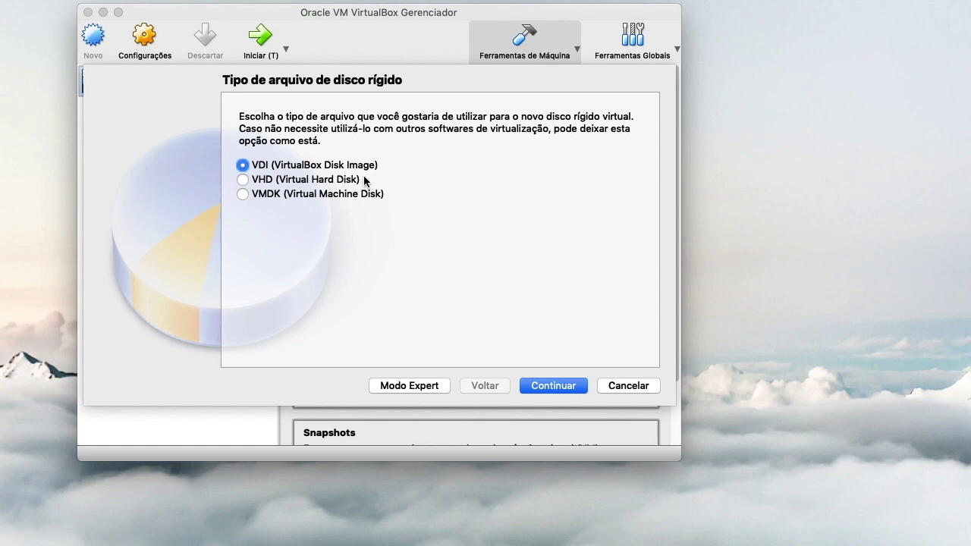
pyautogui.click(542, 389)
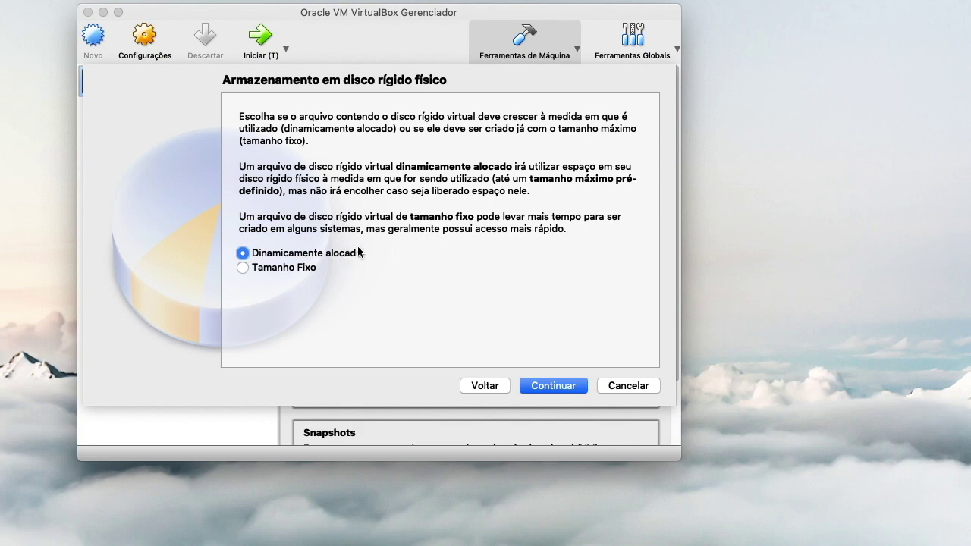
pyautogui.click(561, 387)
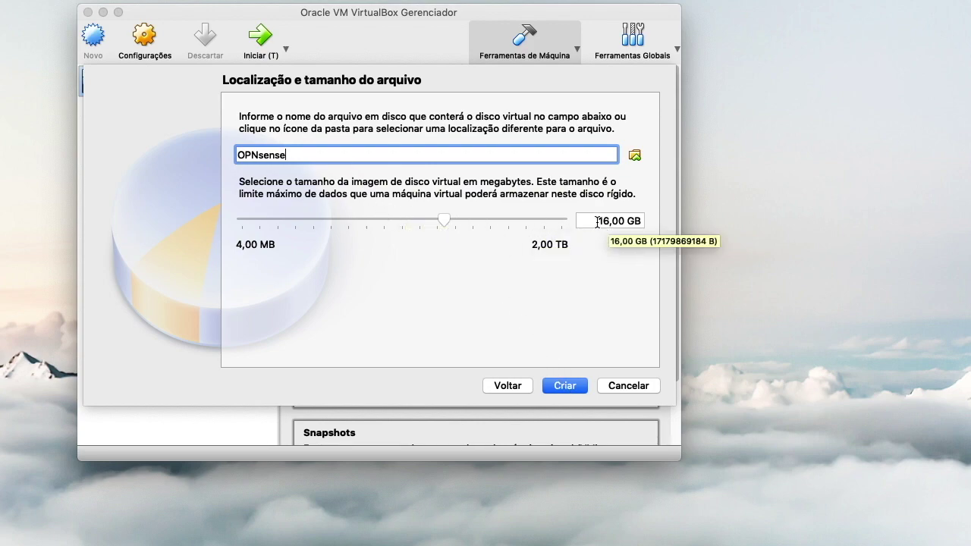
pyautogui.moveTo(596, 221); pyautogui.dragTo(637, 221)
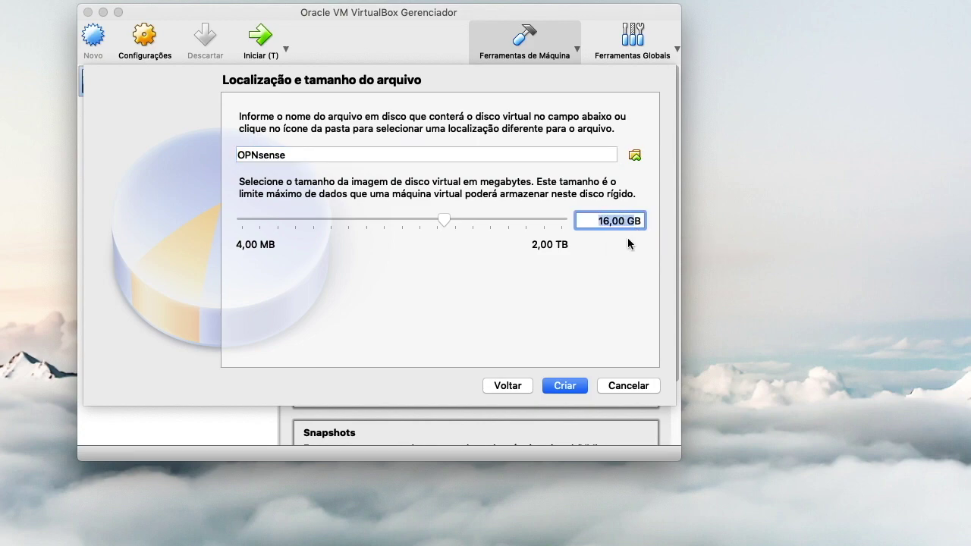
pyautogui.click(563, 387)
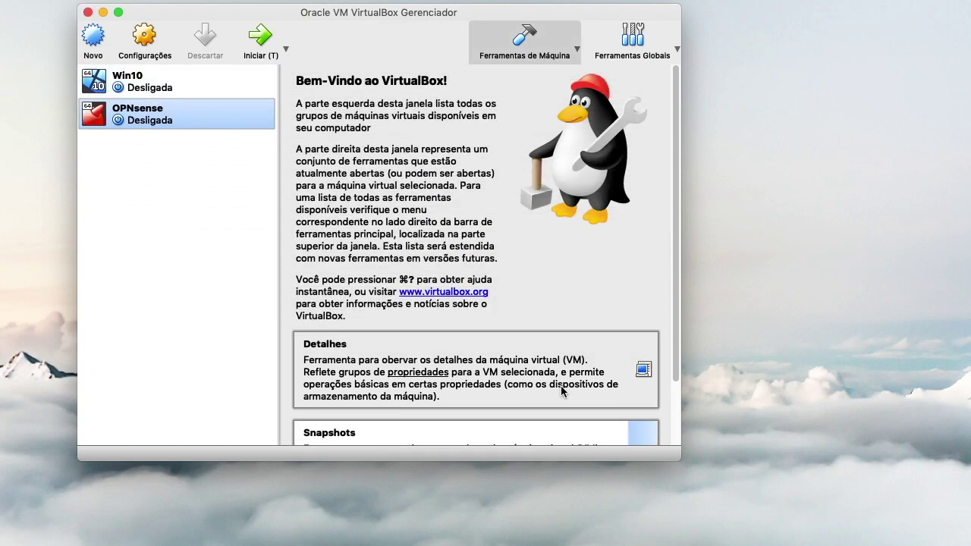
# Step: In the VM's network settings, bridge Adapter 1 to en1: Wi-Fi (AirPort)
pyautogui.click(141, 49)
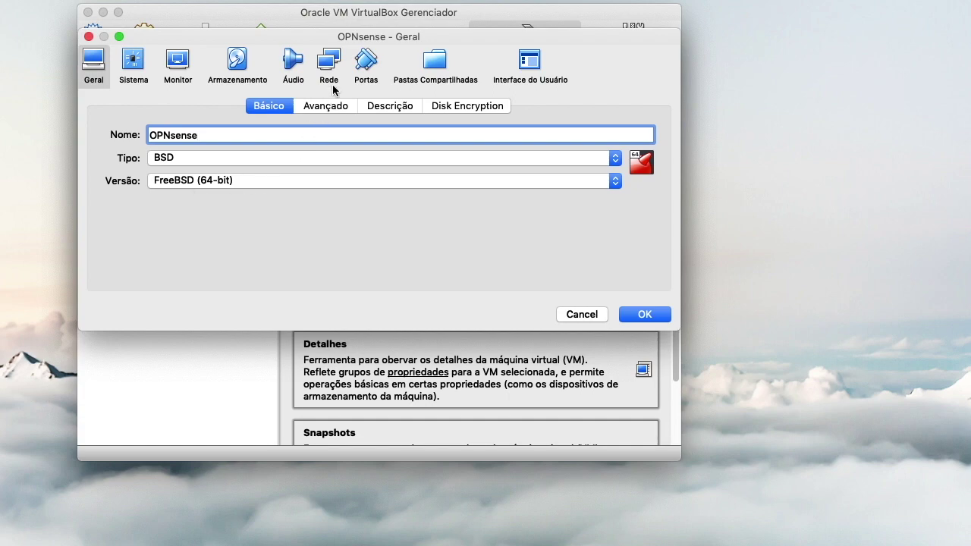
pyautogui.click(331, 64)
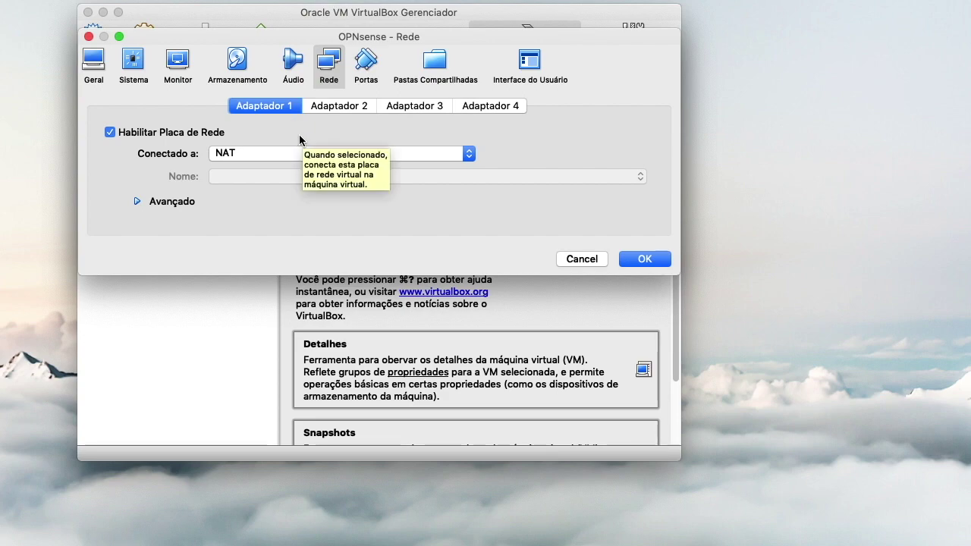
pyautogui.click(434, 157)
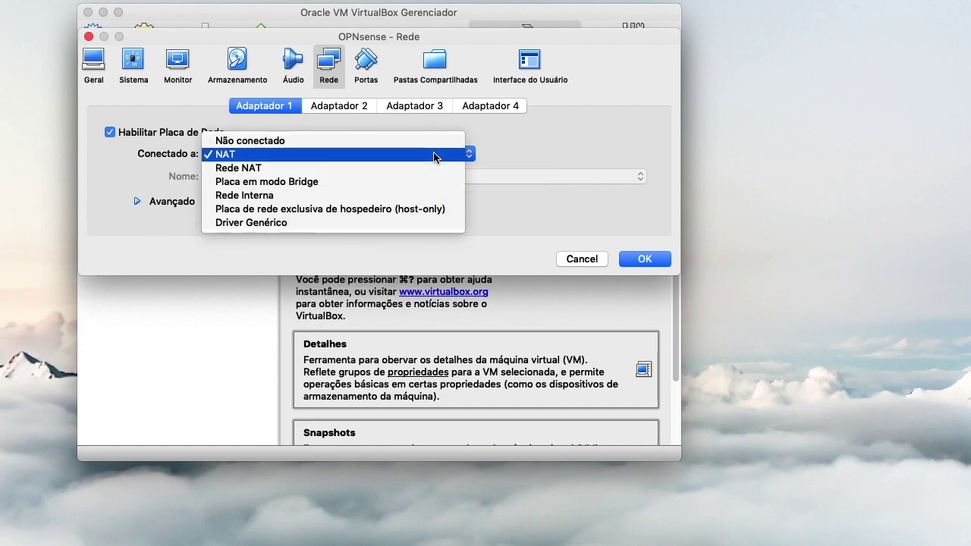
pyautogui.click(388, 184)
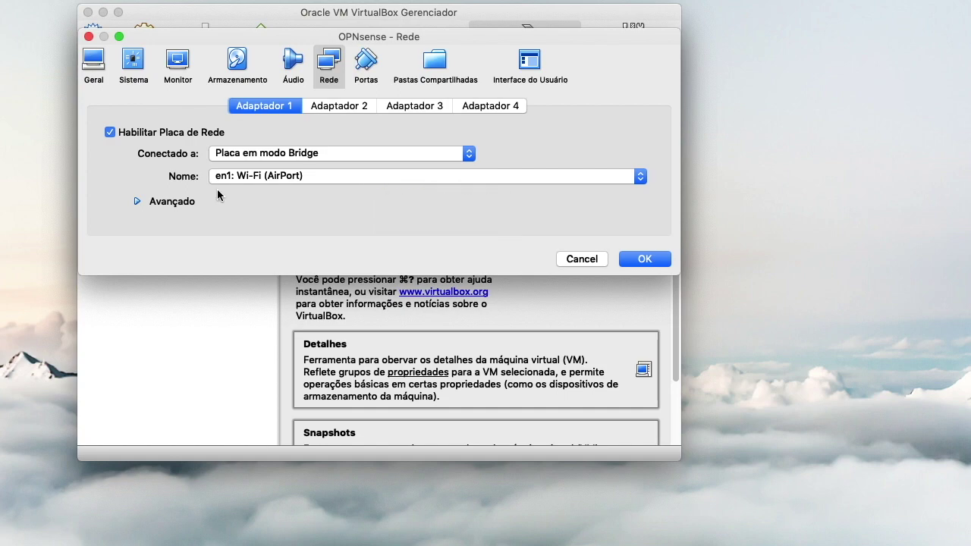
pyautogui.click(268, 179)
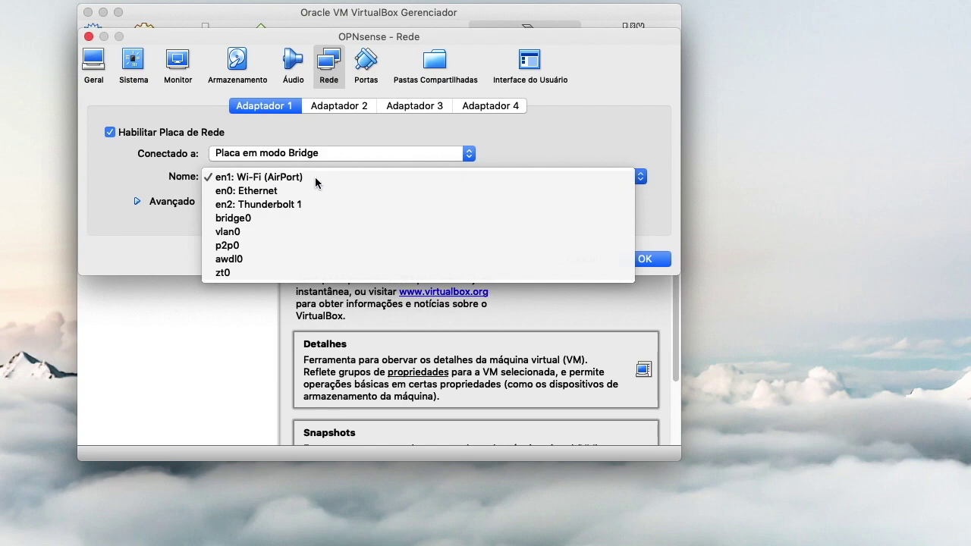
pyautogui.click(316, 179)
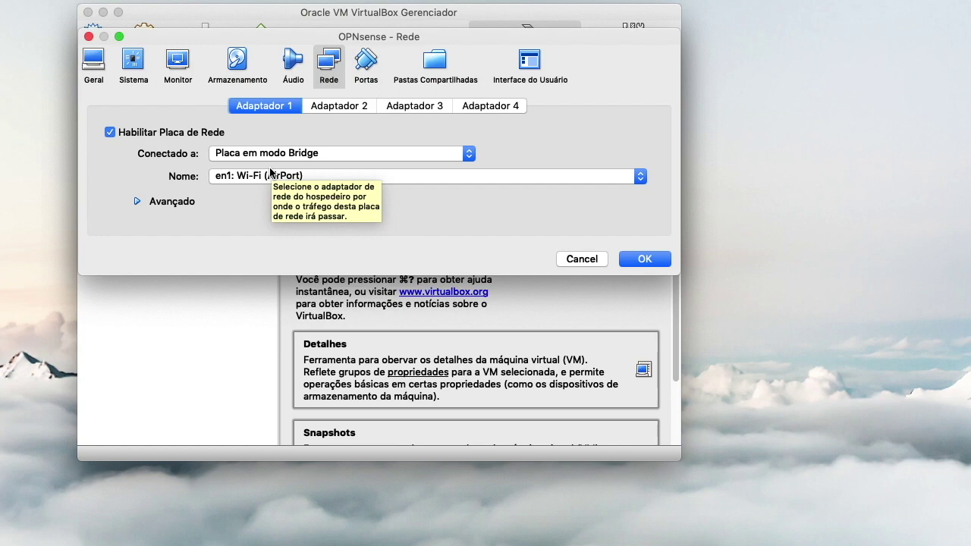
pyautogui.click(331, 108)
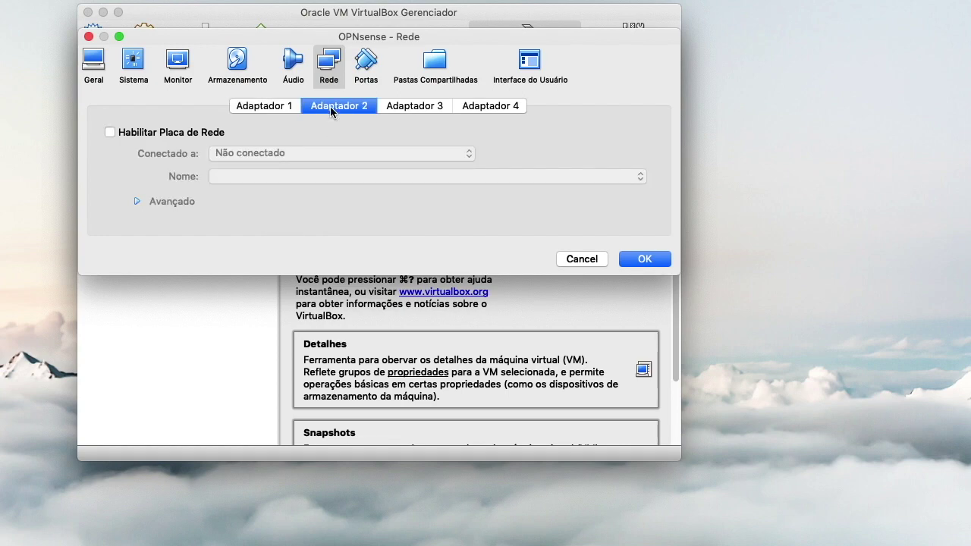
# Step: Enable Adapter 2 and attach it to Rede Interna with the name intnet
pyautogui.click(141, 137)
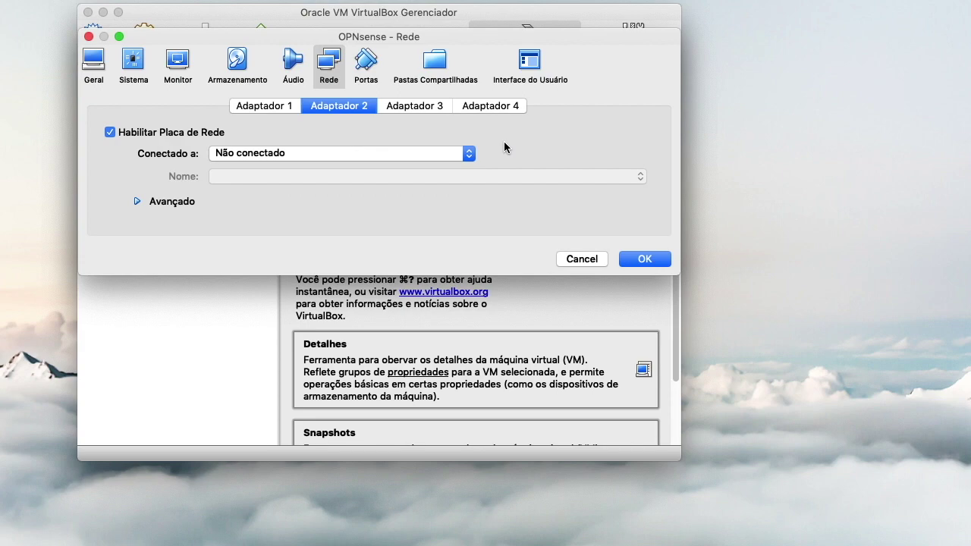
pyautogui.click(257, 155)
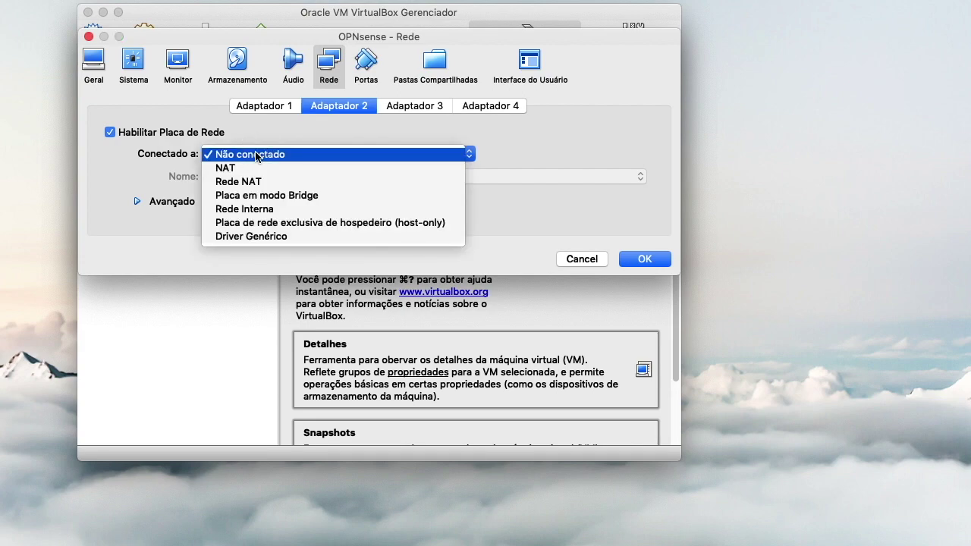
pyautogui.click(315, 212)
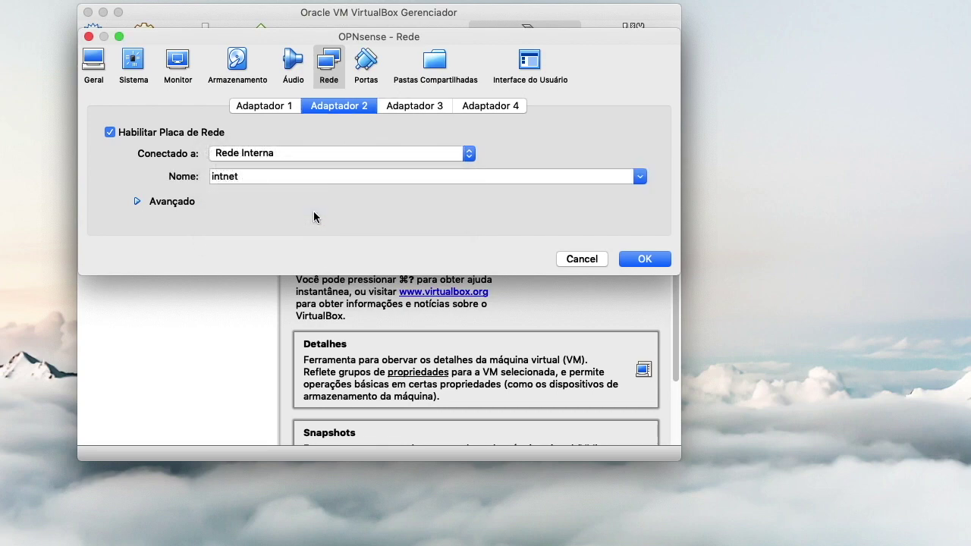
pyautogui.click(243, 176)
pyautogui.doubleClick(243, 176)
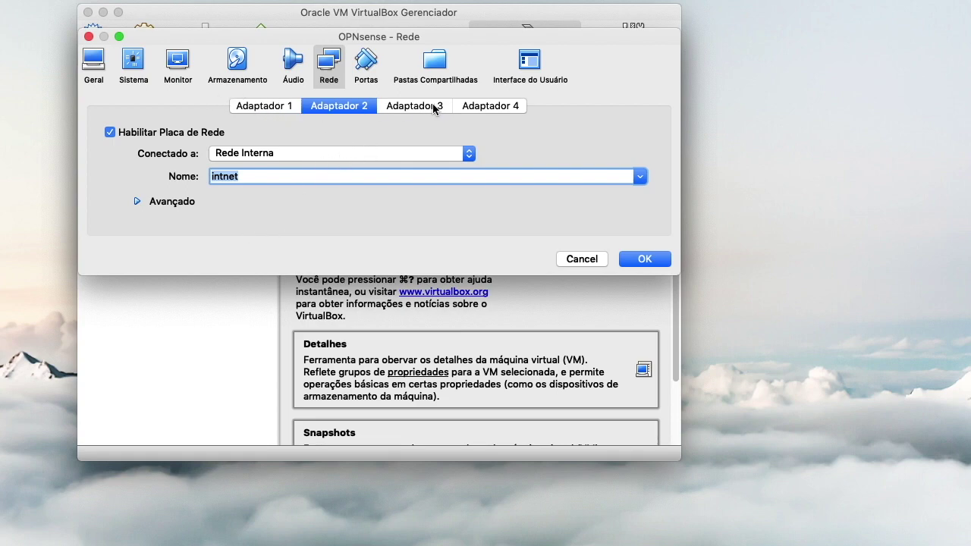
pyautogui.click(243, 56)
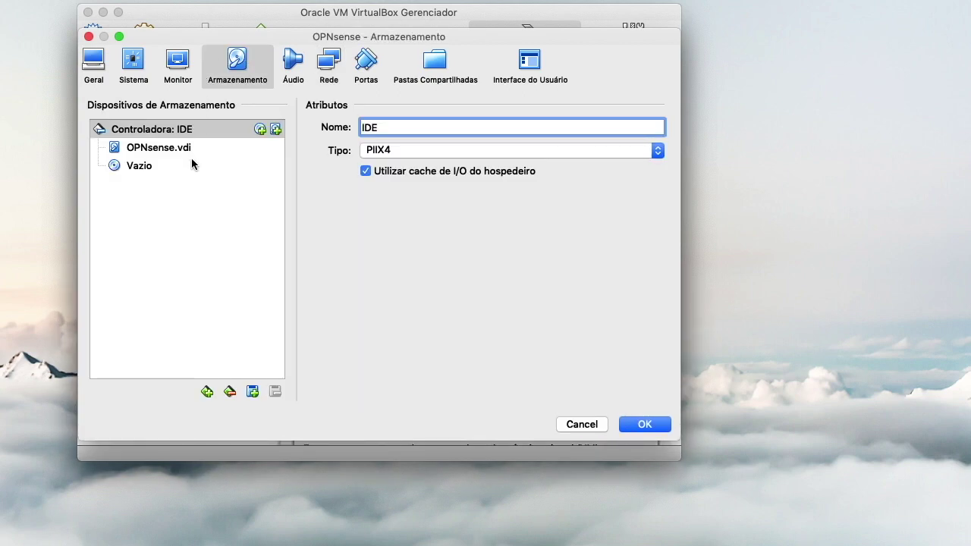
# Step: Load OPNsense-19.1-OpenSSL-dvd-amd64.iso into the empty optical drive and save the settings
pyautogui.click(191, 165)
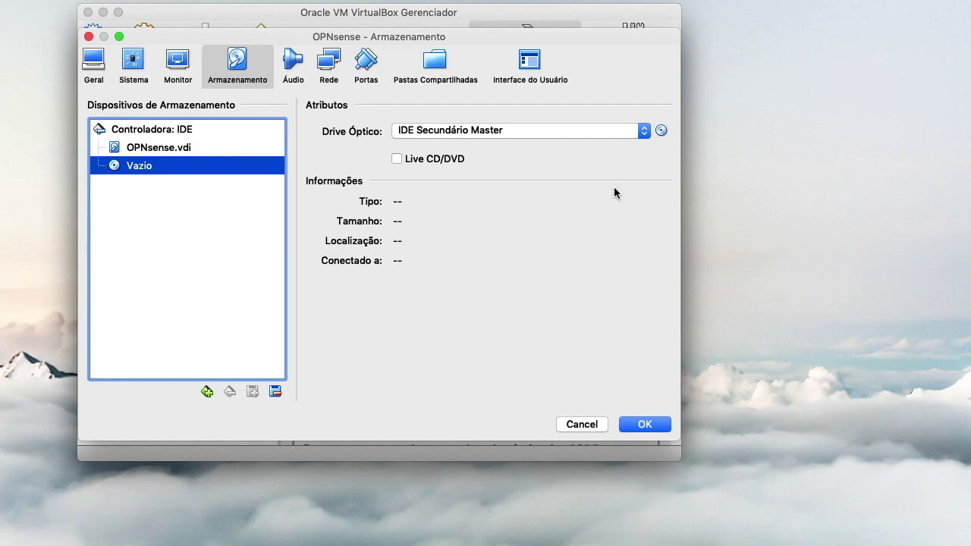
pyautogui.click(664, 134)
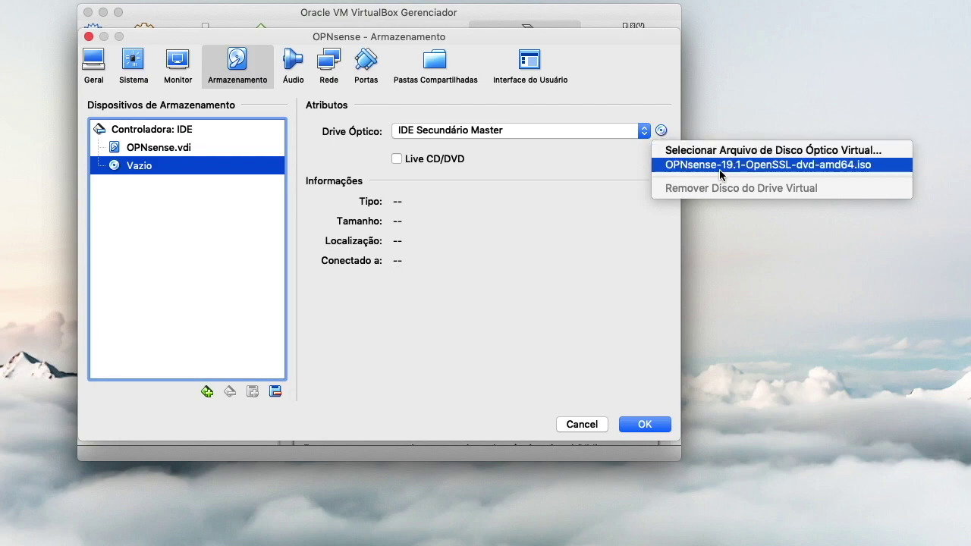
pyautogui.click(721, 167)
pyautogui.click(661, 132)
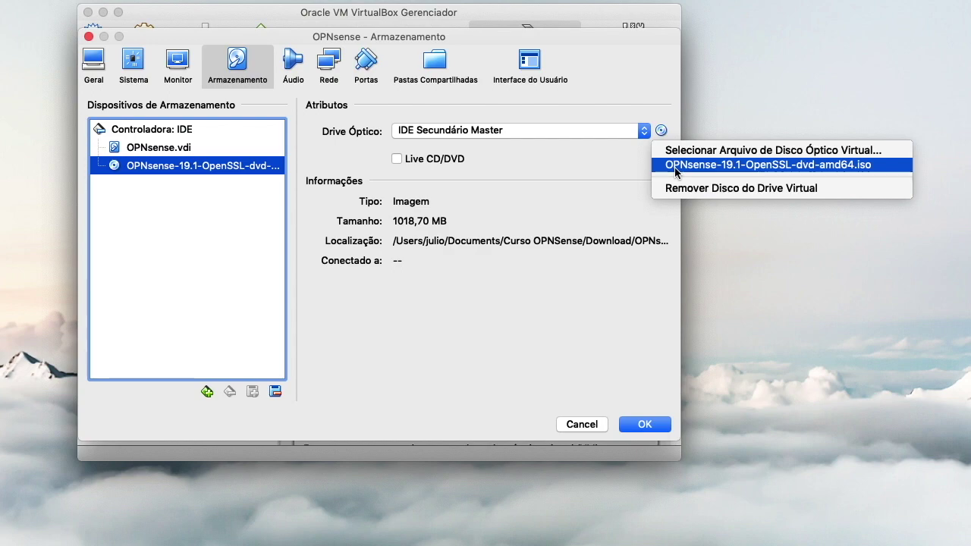
pyautogui.click(726, 150)
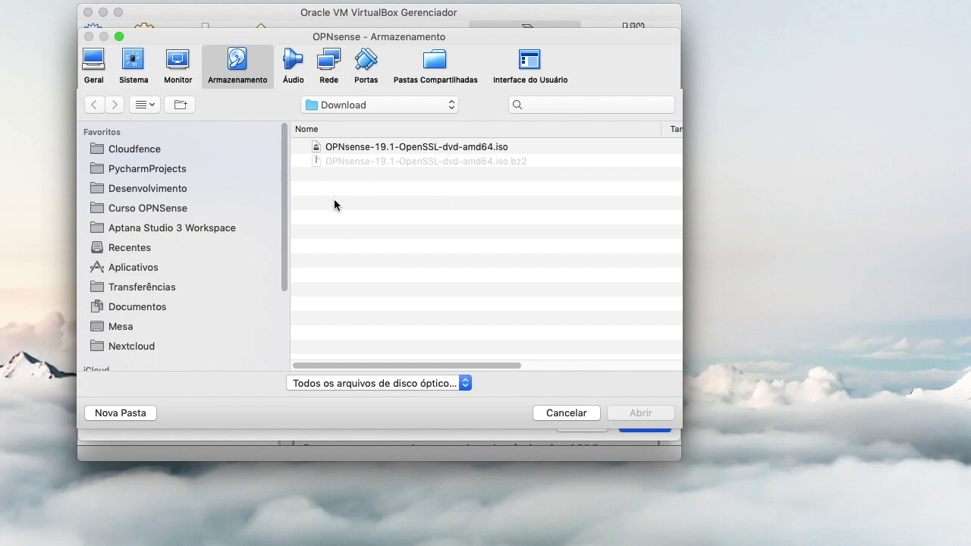
pyautogui.click(438, 152)
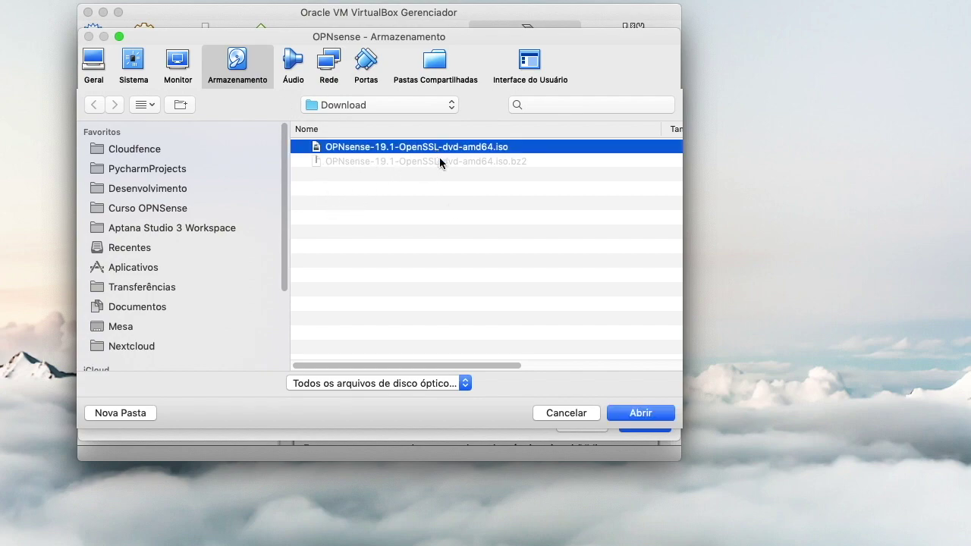
pyautogui.click(636, 414)
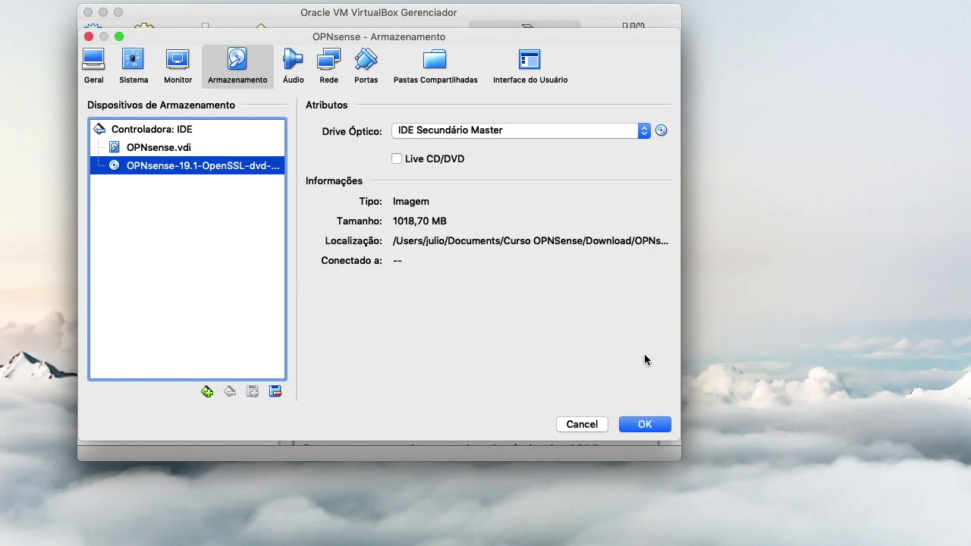
pyautogui.tripleClick(396, 243)
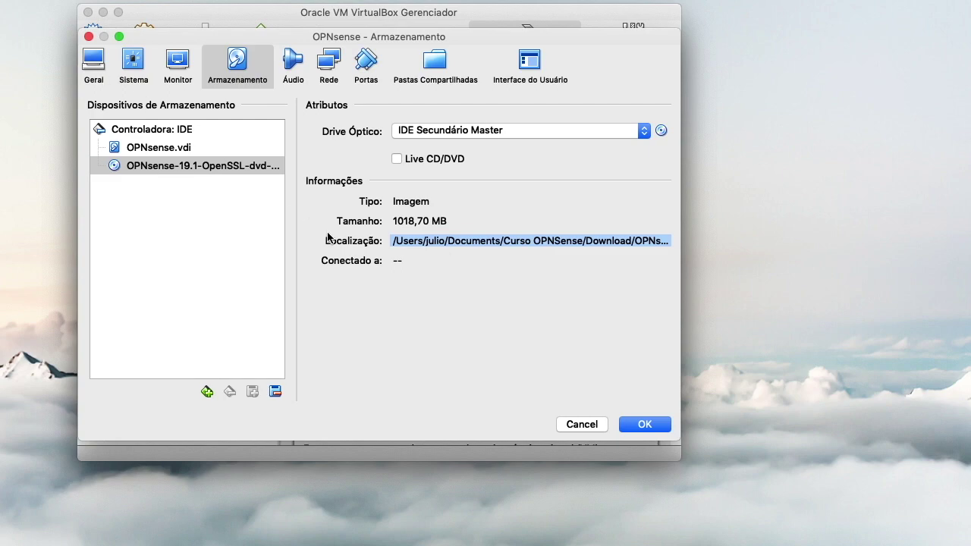
pyautogui.click(653, 425)
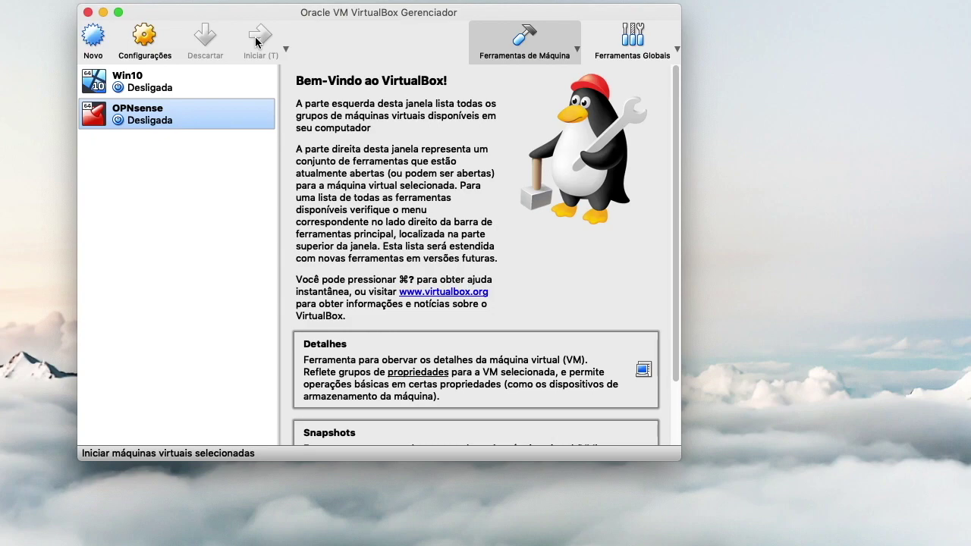
# Step: Start the OPNsense VM and let it boot from the ISO to the interface assignment prompt
pyautogui.click(257, 39)
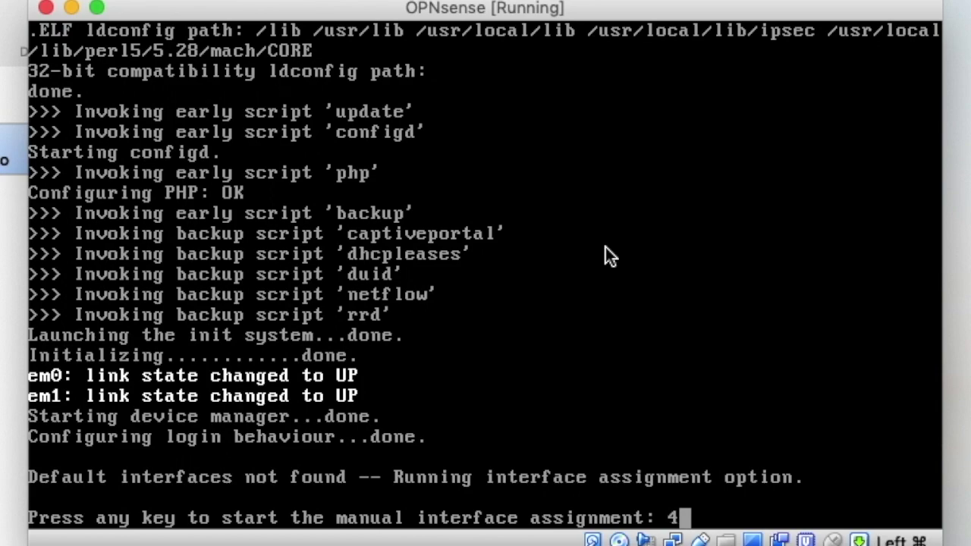
# Step: Begin manual interface assignment and decline VLAN configuration with n
pyautogui.press('Return')
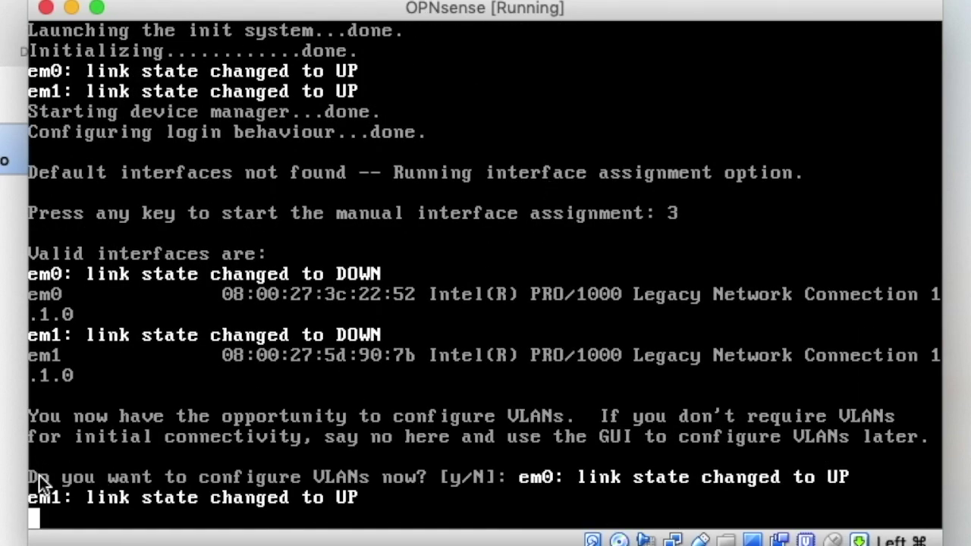
pyautogui.click(147, 473)
pyautogui.write('n')
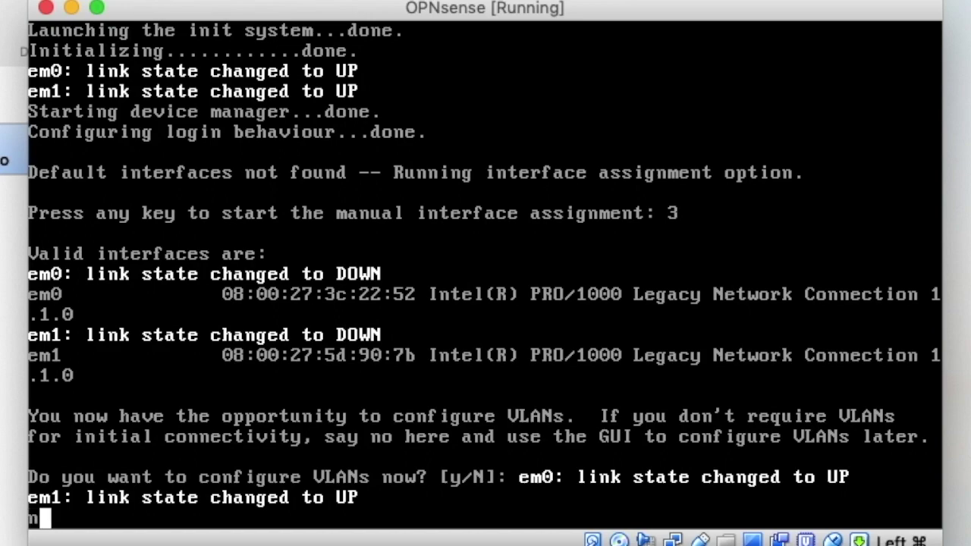
pyautogui.press('Return')
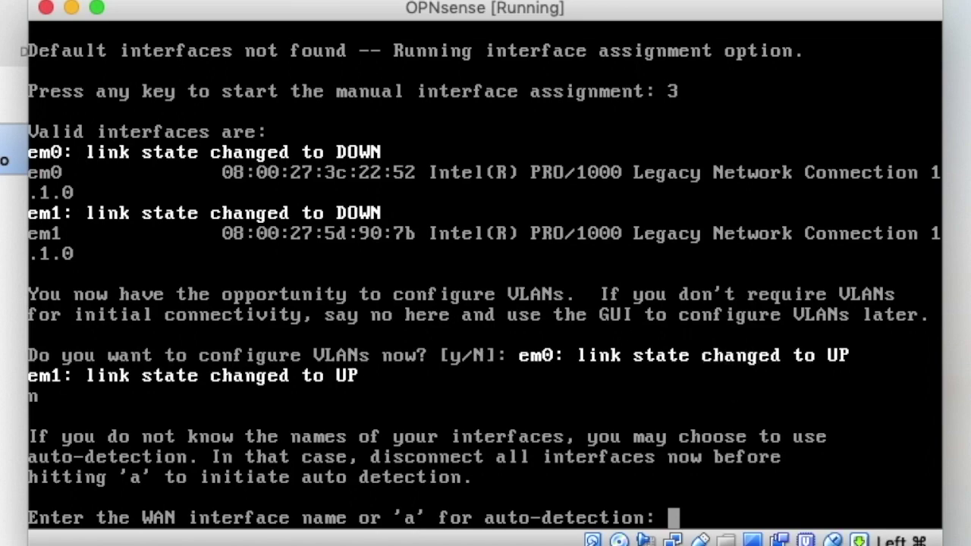
# Step: Assign em0 as WAN and em1 as LAN, skip optional interfaces, and confirm with y
pyautogui.write('em0')
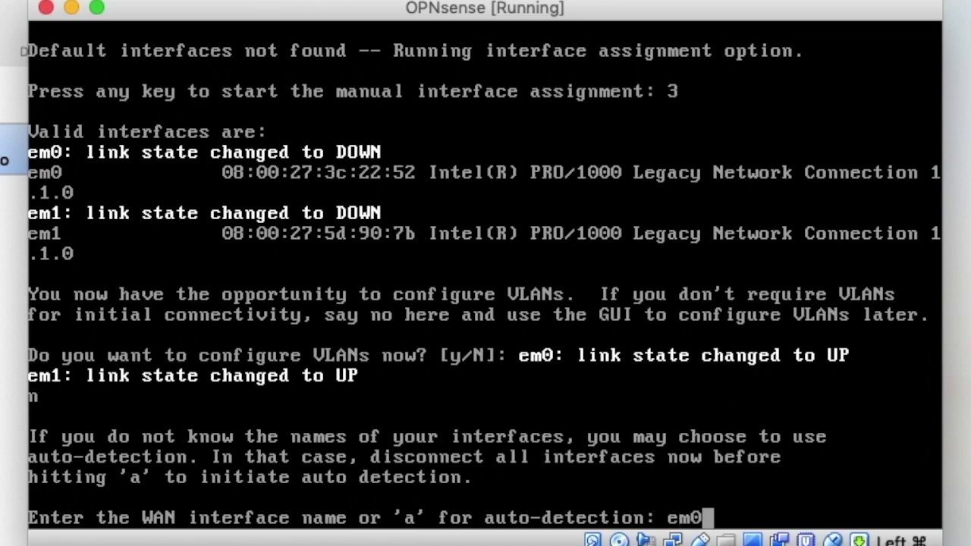
pyautogui.press('Return')
pyautogui.write('em1')
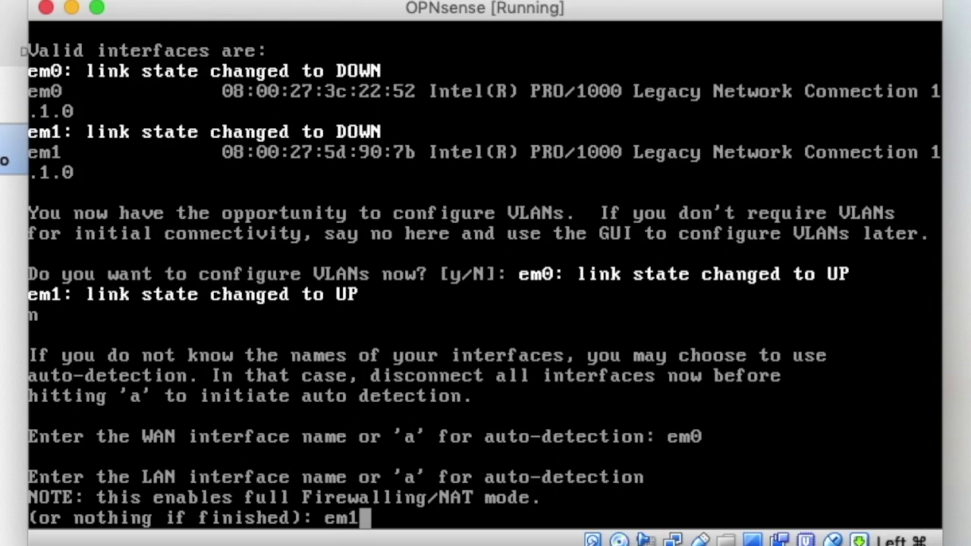
pyautogui.press('Return')
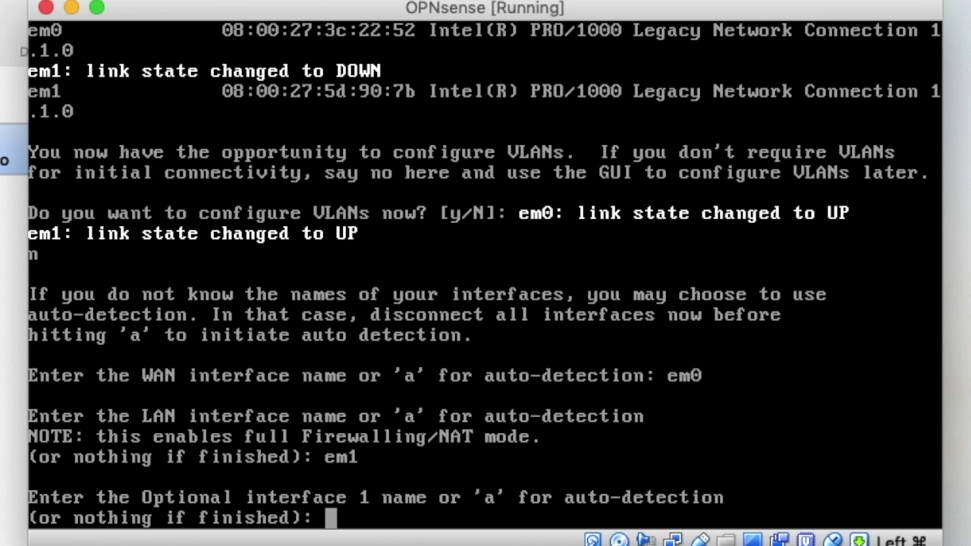
pyautogui.press('Return')
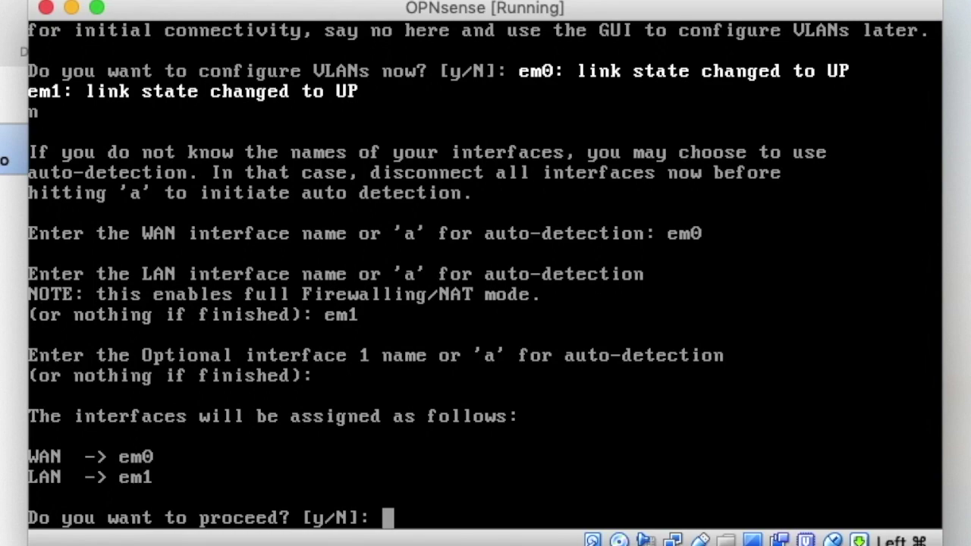
pyautogui.write('y')
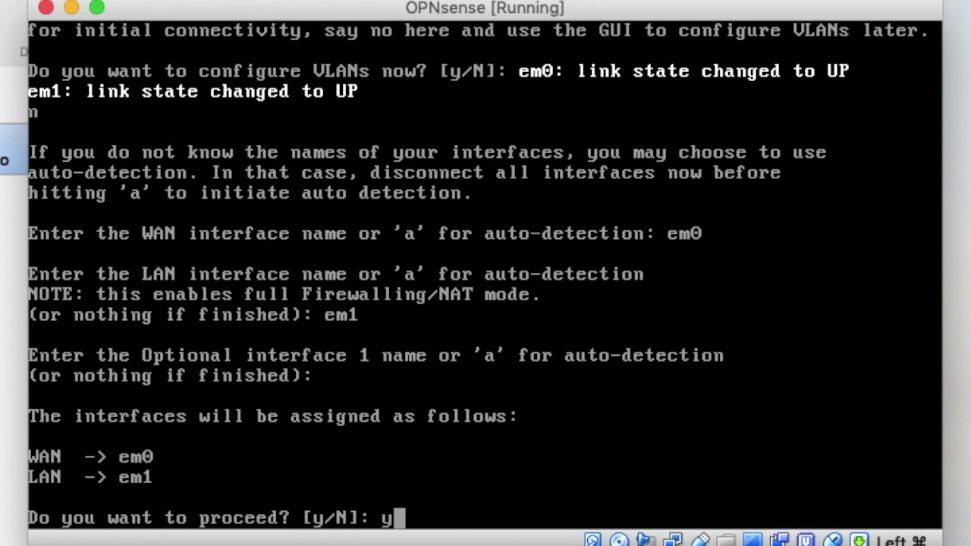
pyautogui.press('Return')
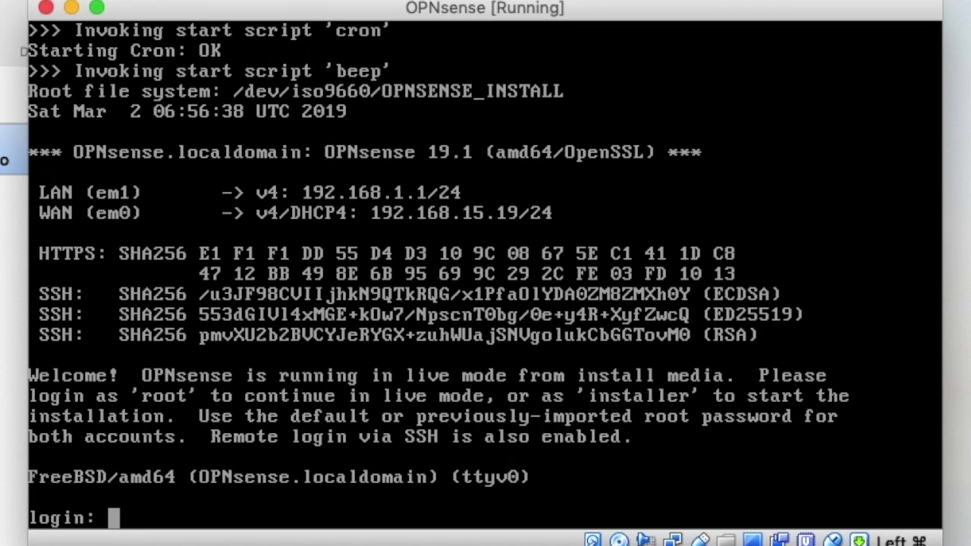
# Step: Log in to the live system as 'installer' with its password
pyautogui.write('in')
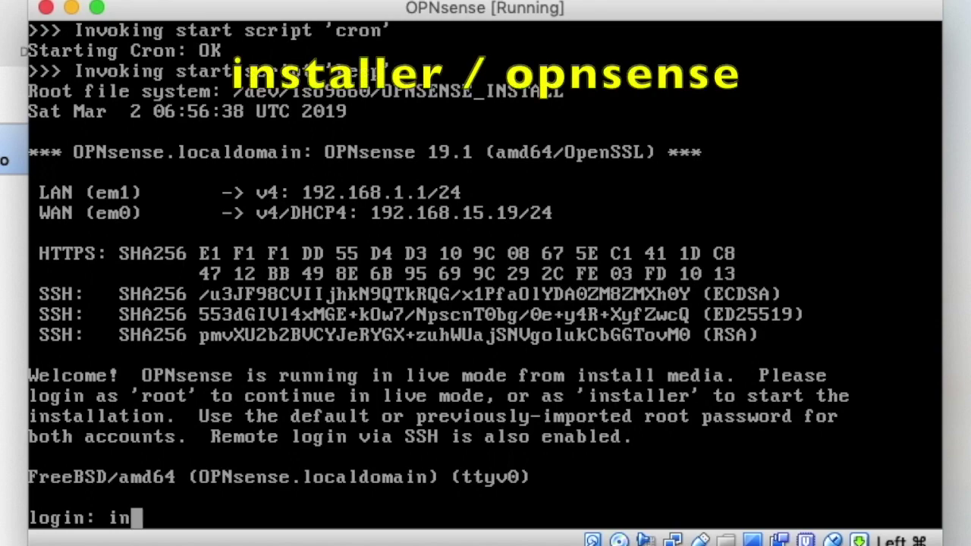
pyautogui.write('staller')
pyautogui.press('Return')
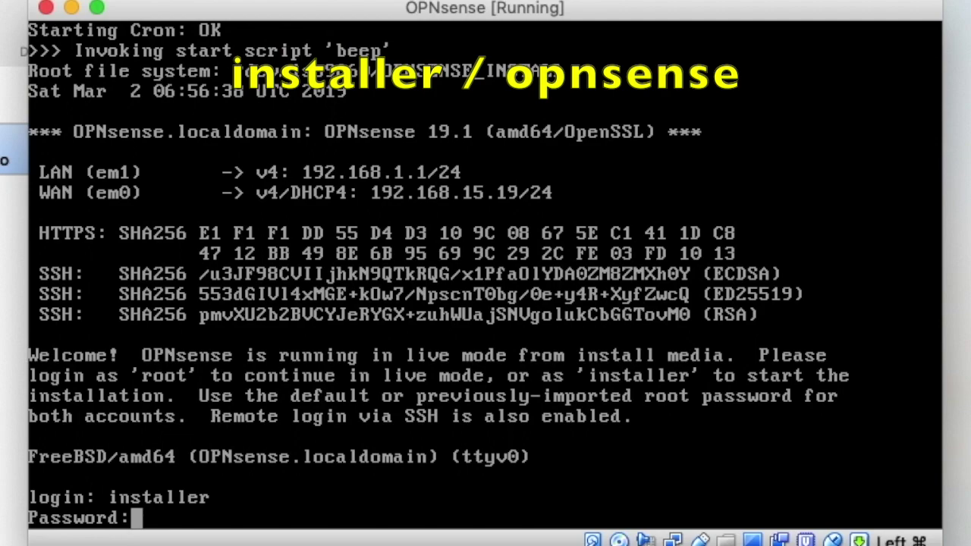
pyautogui.press('Return')
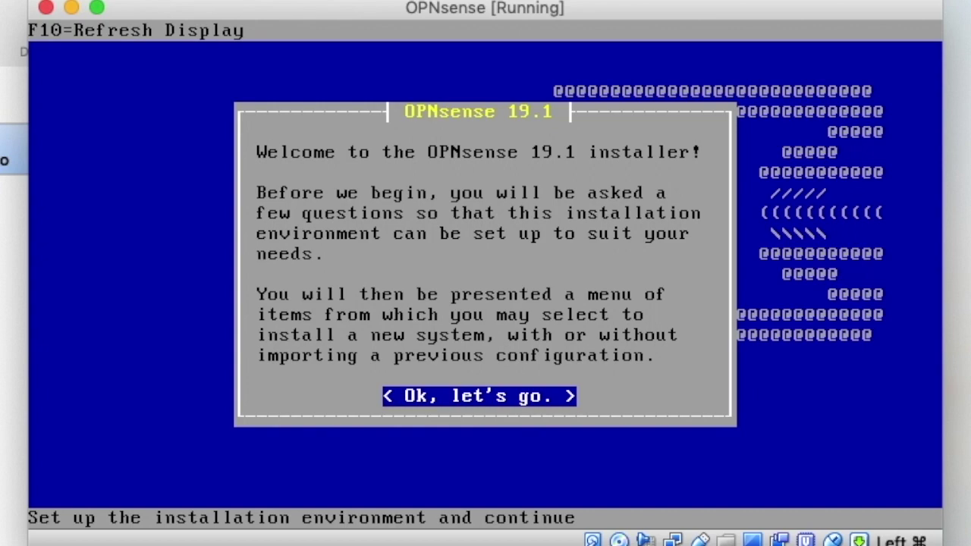
# Step: Choose 'Ok, let's go.' and accept the default keymap and video font settings
pyautogui.press('Return')
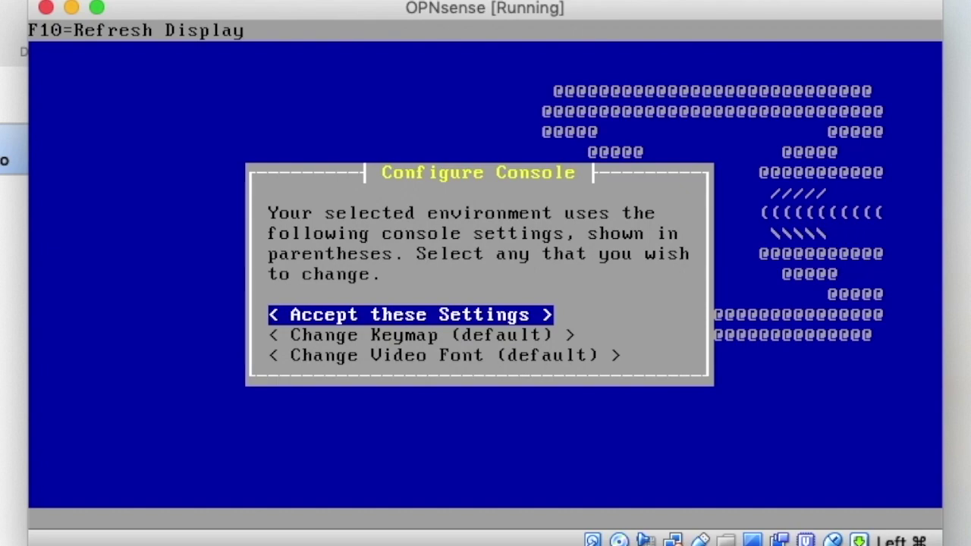
pyautogui.press('Down')
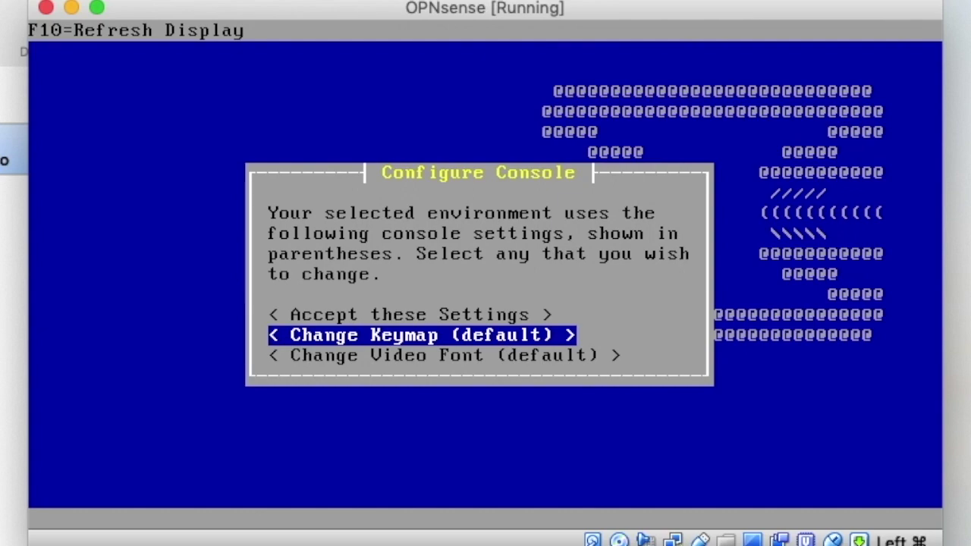
pyautogui.press('Down')
pyautogui.press('Up')
pyautogui.press('Up')
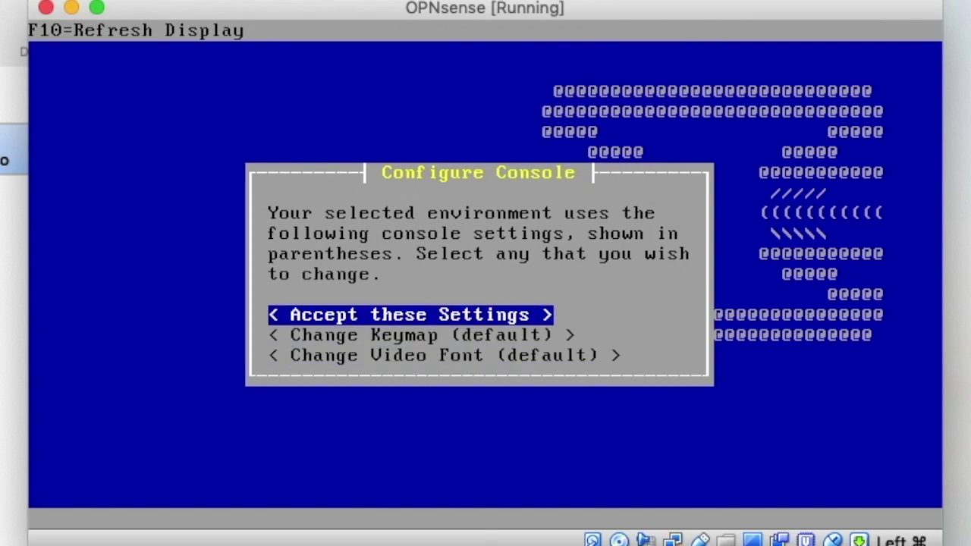
pyautogui.press('Return')
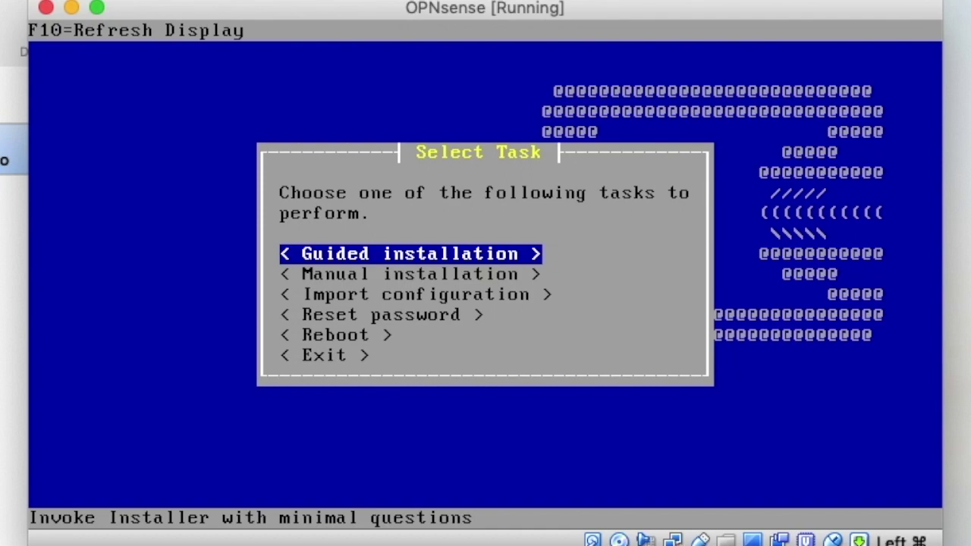
# Step: Review the installer tasks, from manual install to reboot, then select 'Guided installation'
pyautogui.press('Down')
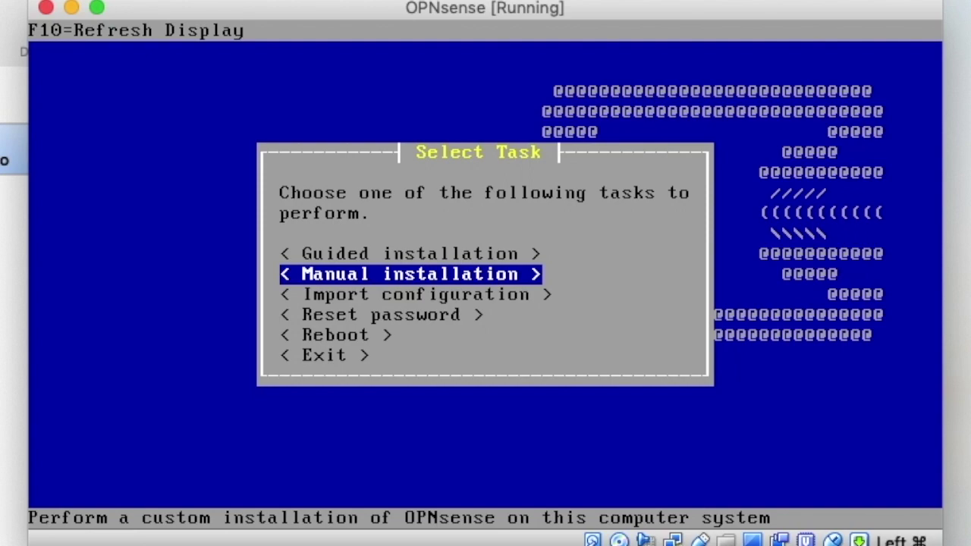
pyautogui.press('Down')
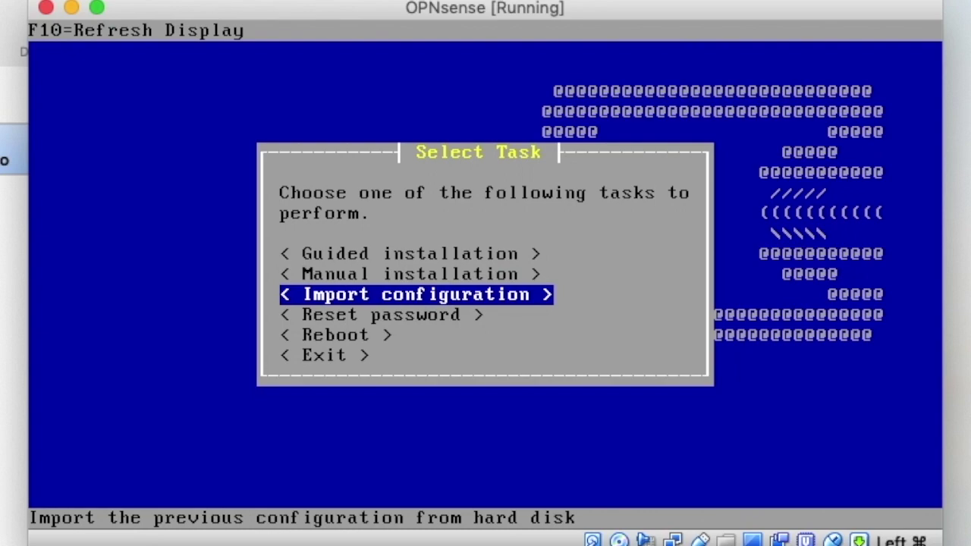
pyautogui.press('Down')
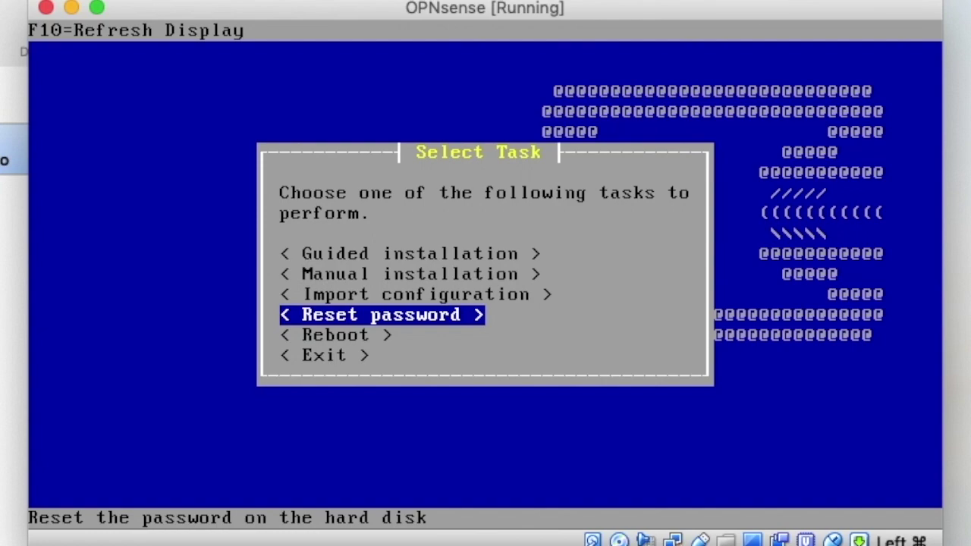
pyautogui.press('Down')
pyautogui.press('Up')
pyautogui.press('Down')
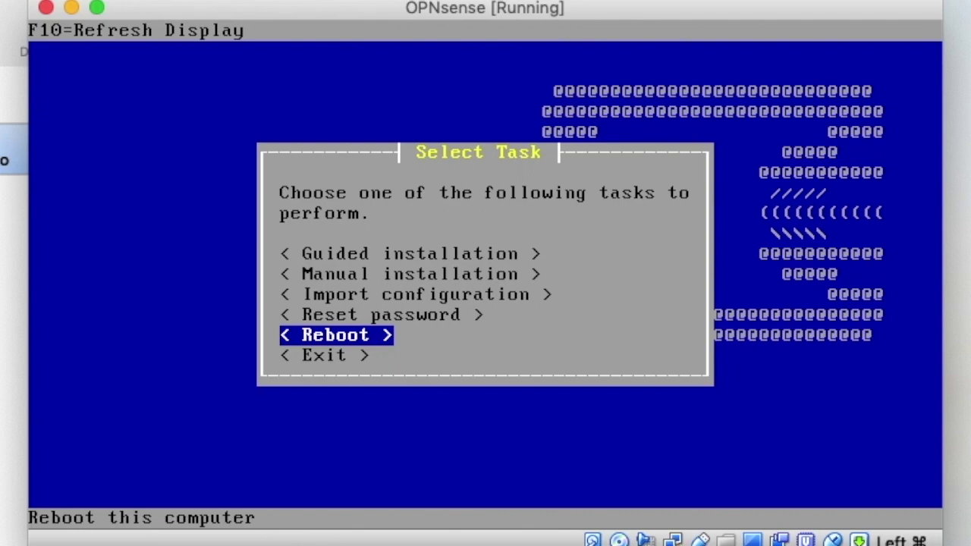
pyautogui.press('Up')
pyautogui.press('Up')
pyautogui.press('Up')
pyautogui.press('Up')
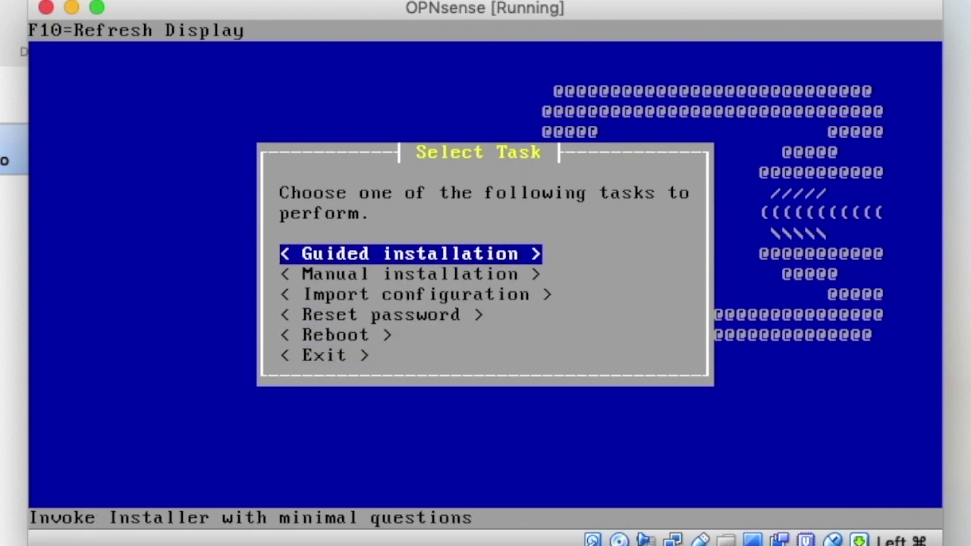
pyautogui.press('Return')
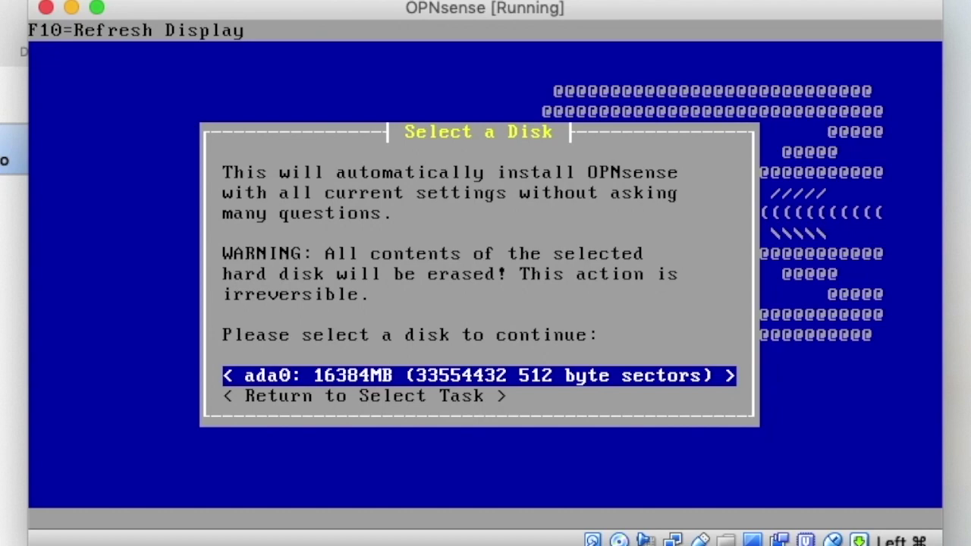
# Step: Select the 16384MB ada0 disk and install in GPT/UEFI mode rather than MBR
pyautogui.press('Return')
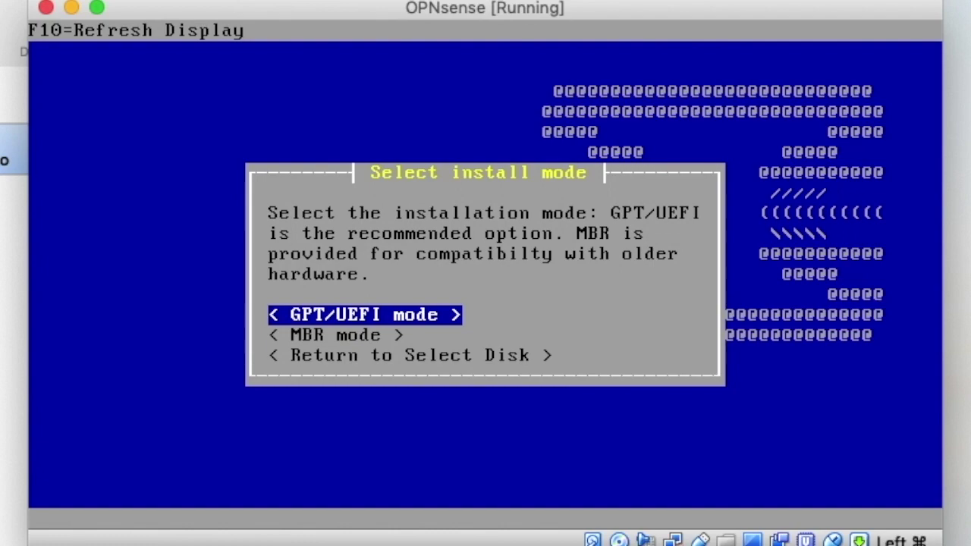
pyautogui.press('Down')
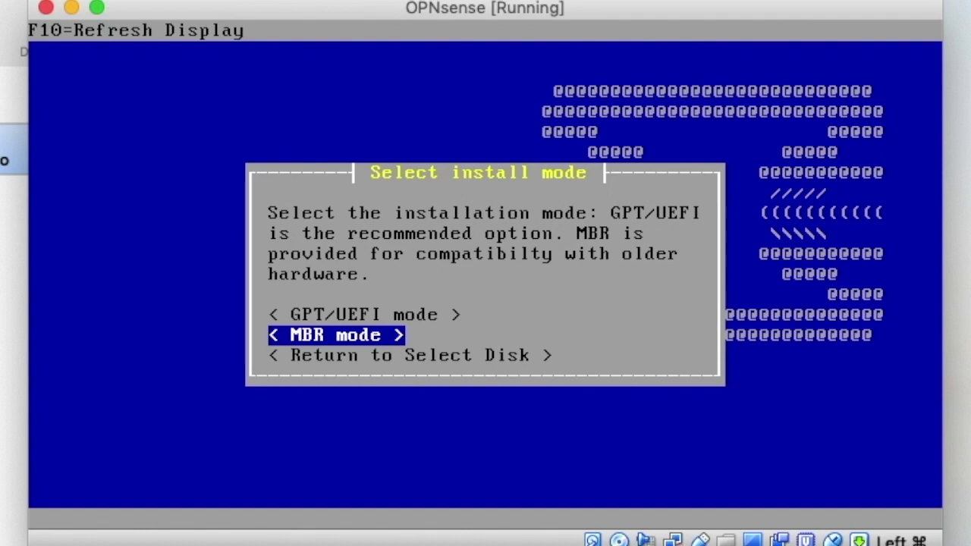
pyautogui.press('Up')
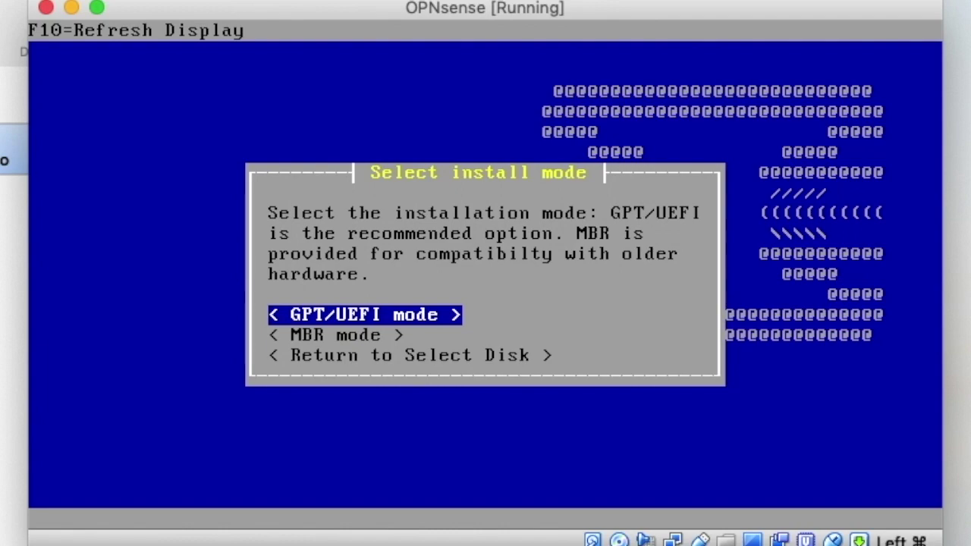
pyautogui.press('Return')
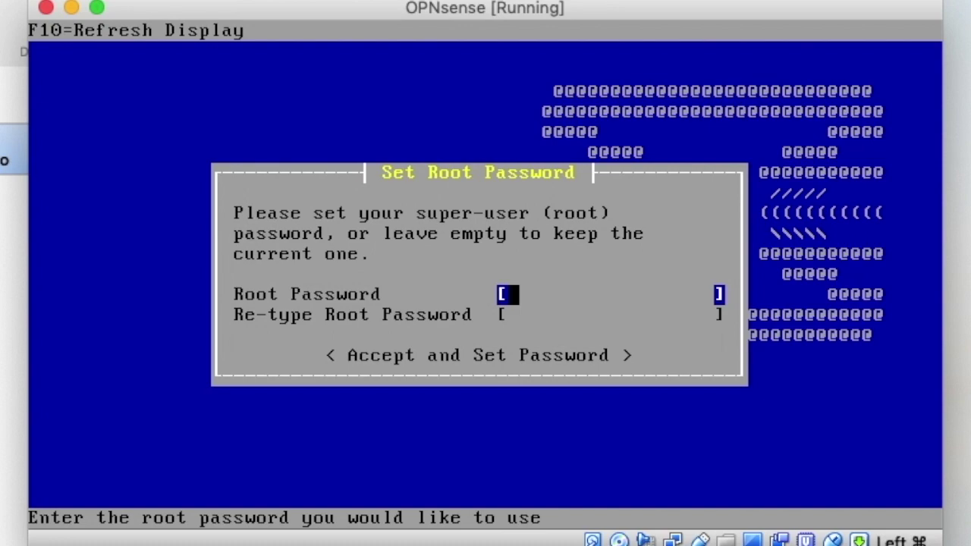
# Step: Enter and confirm a new root password, apply it, and reboot
pyautogui.write('***********')
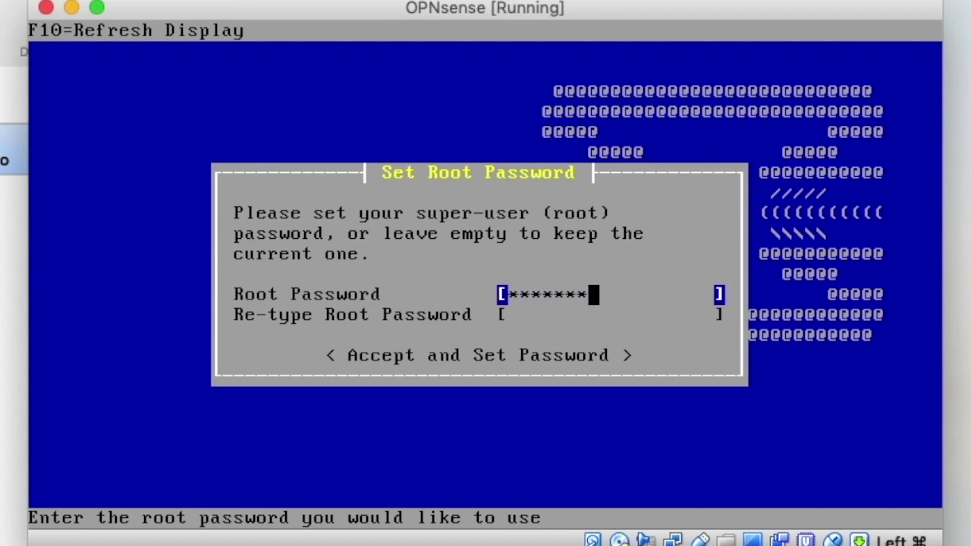
pyautogui.press('Tab')
pyautogui.write('***********')
pyautogui.press('Tab')
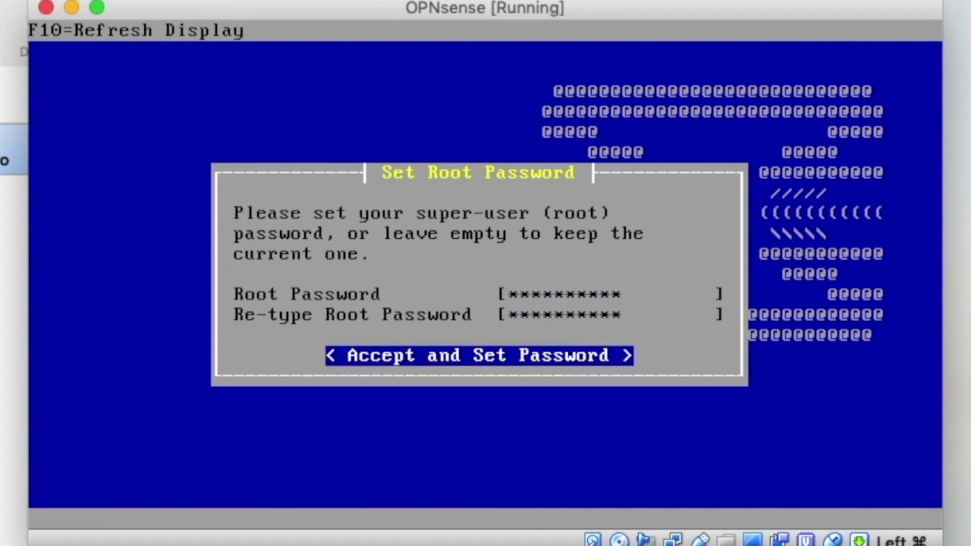
pyautogui.press('Return')
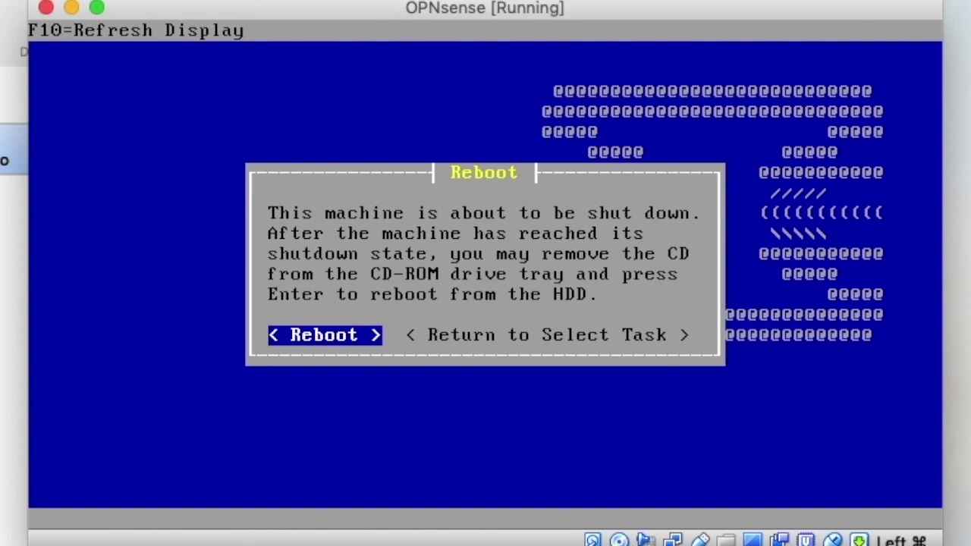
pyautogui.press('Return')
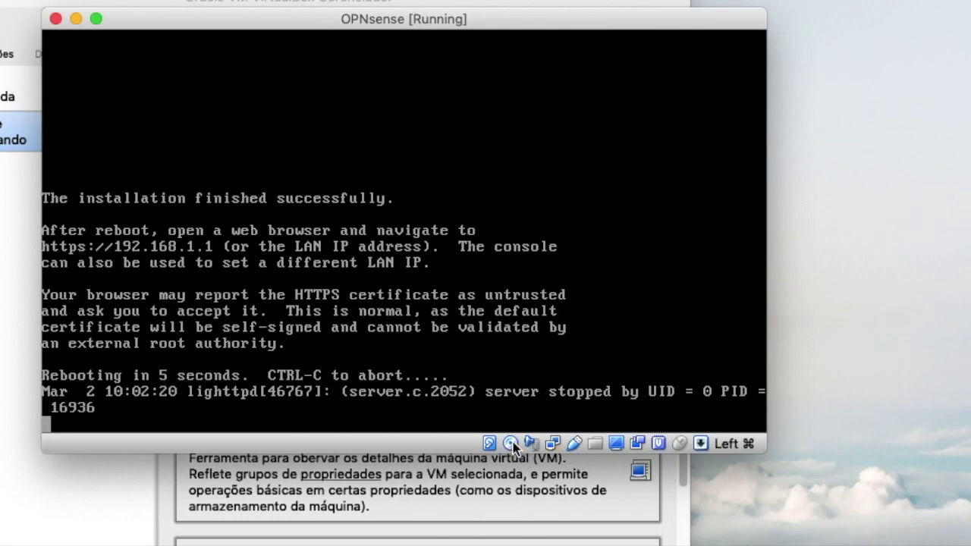
# Step: Remove the OPNsense ISO from the virtual optical drive and force the unmount
pyautogui.click(511, 443)
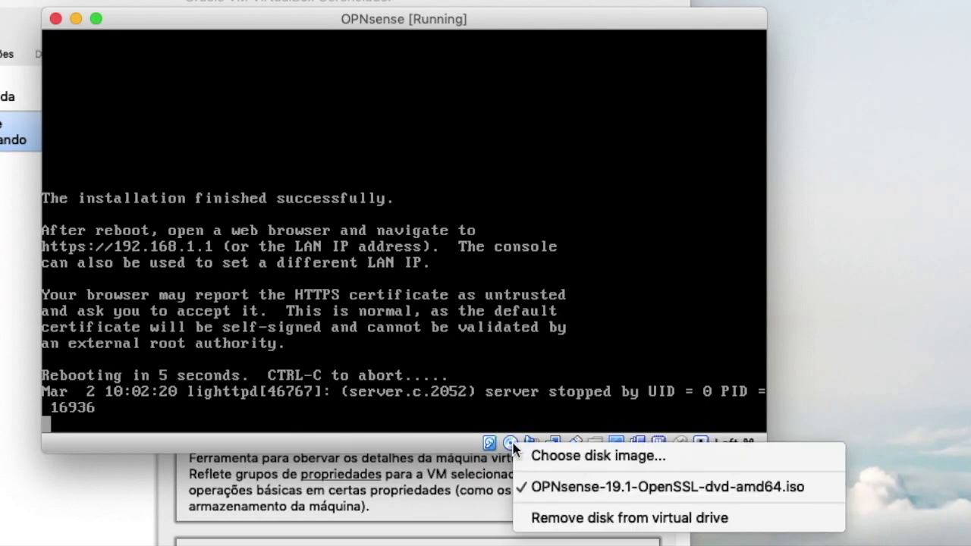
pyautogui.click(541, 516)
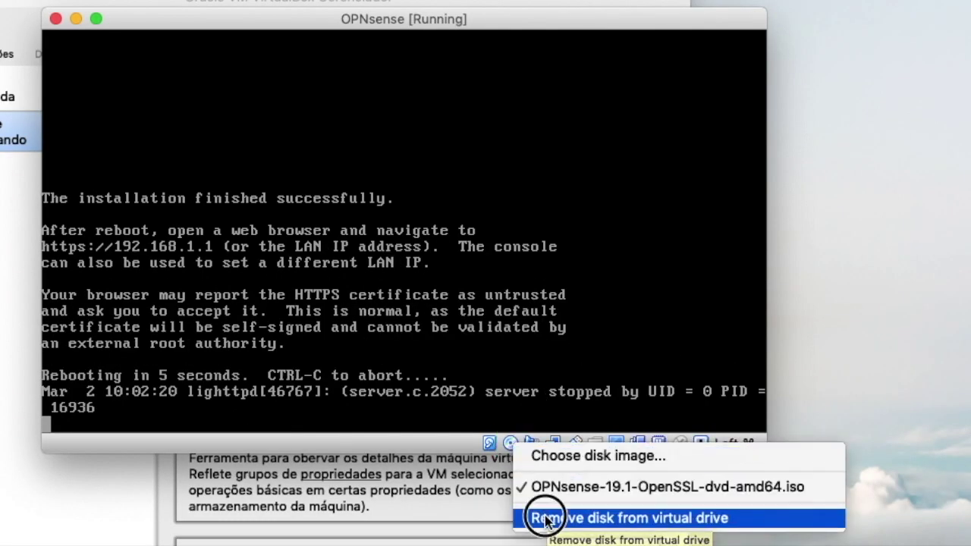
pyautogui.click(479, 259)
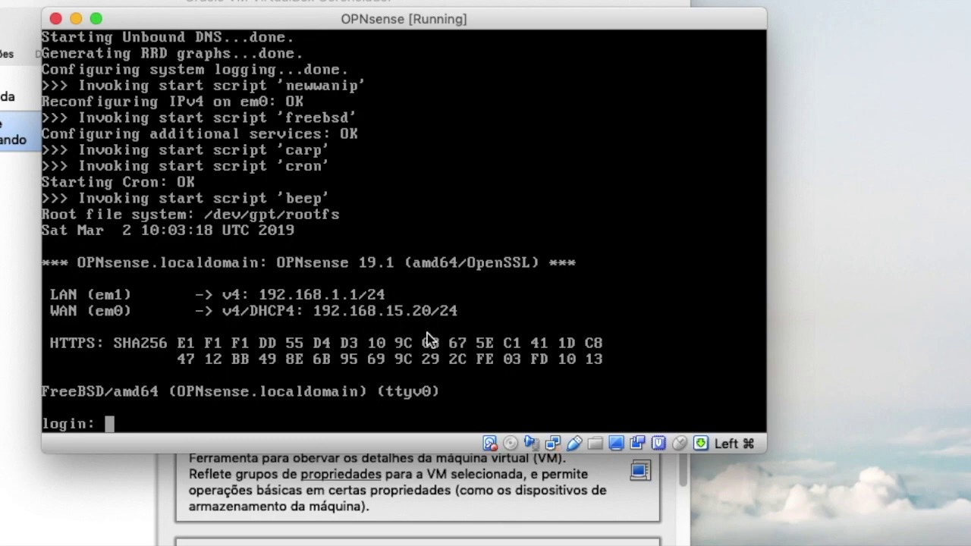
# Step: Log in at the VM console as root with the root password
pyautogui.click(500, 392)
pyautogui.write('root')
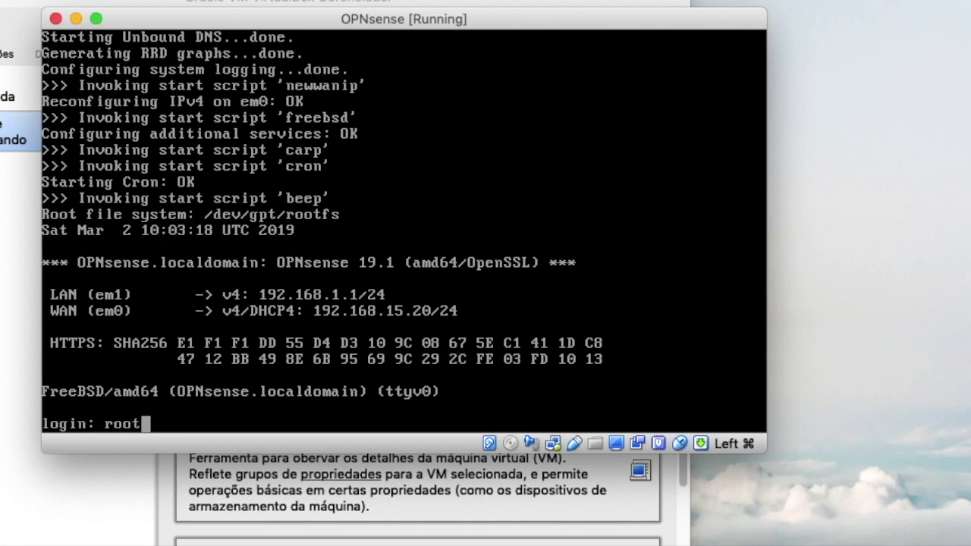
pyautogui.press('Return')
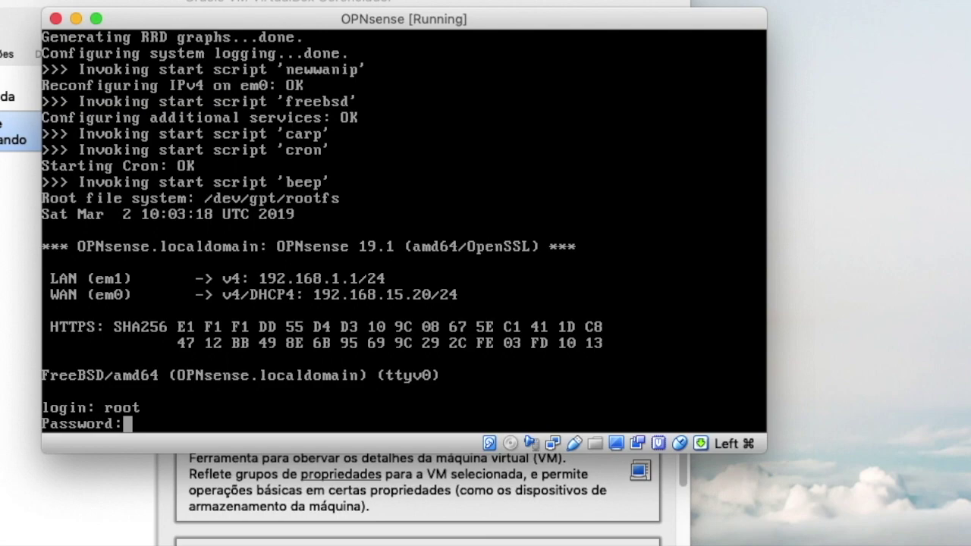
pyautogui.press('Return')
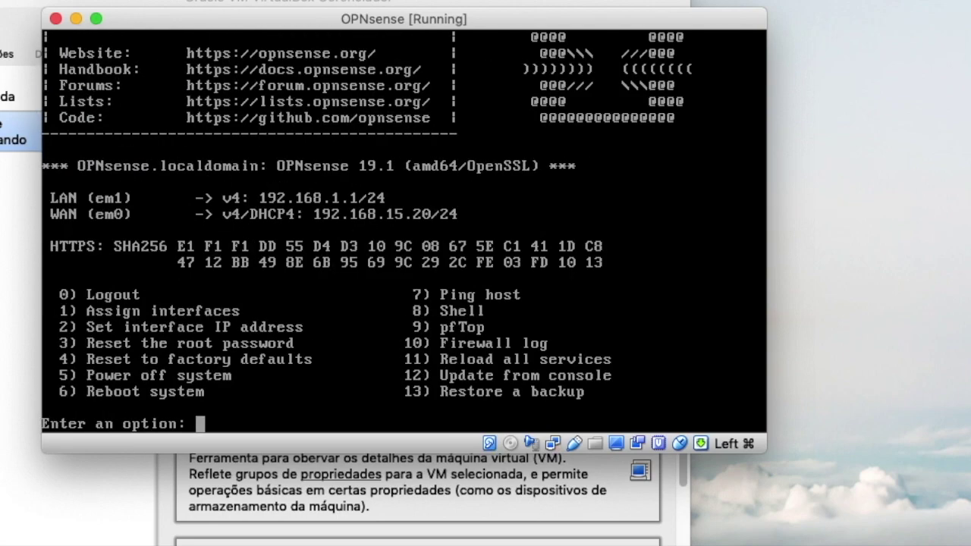